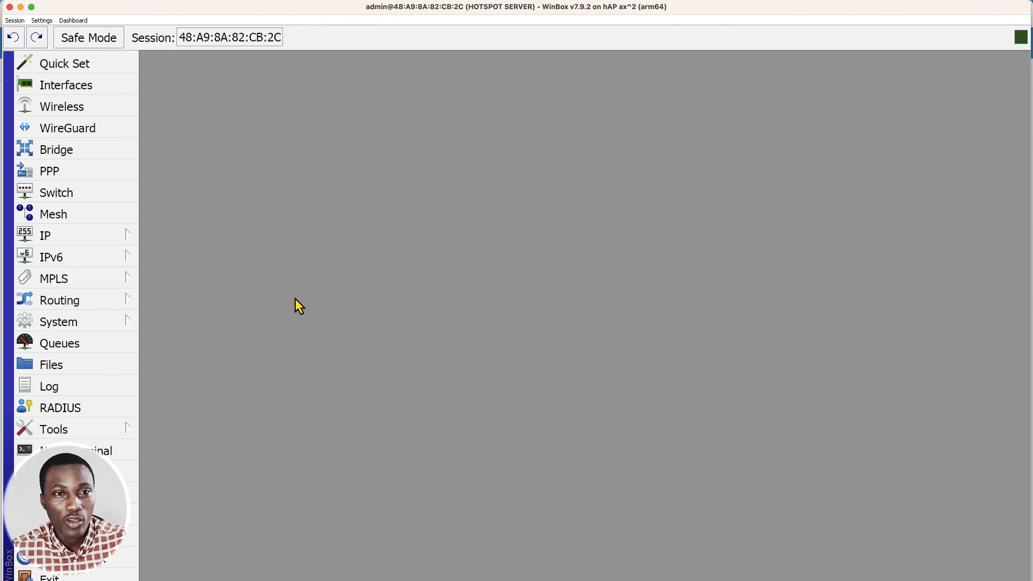
Open the wifizone hotspot server profile with its login settings shown.
{"action": "left_click", "coordinate": [115, 236]}
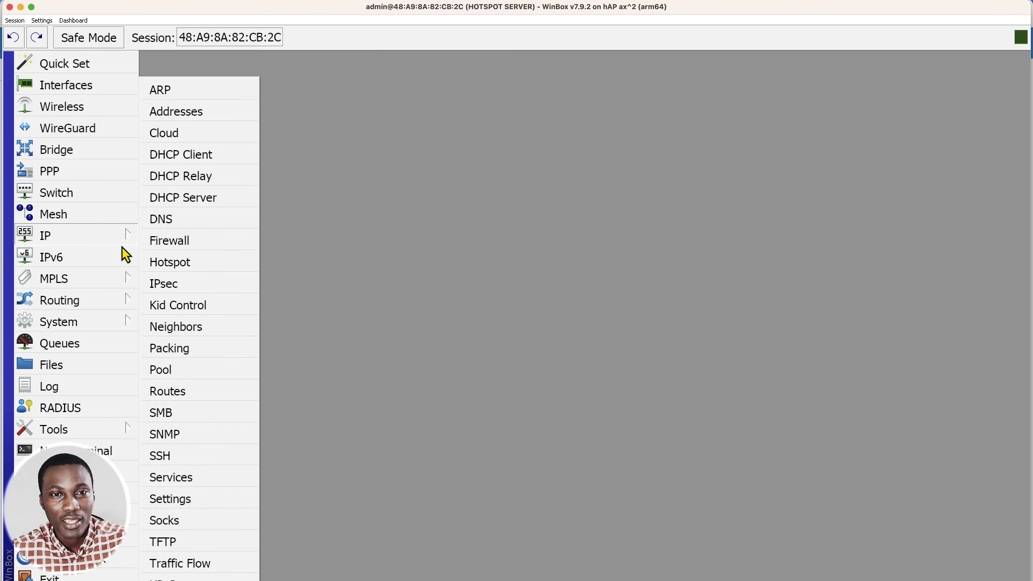
{"action": "left_click", "coordinate": [188, 270]}
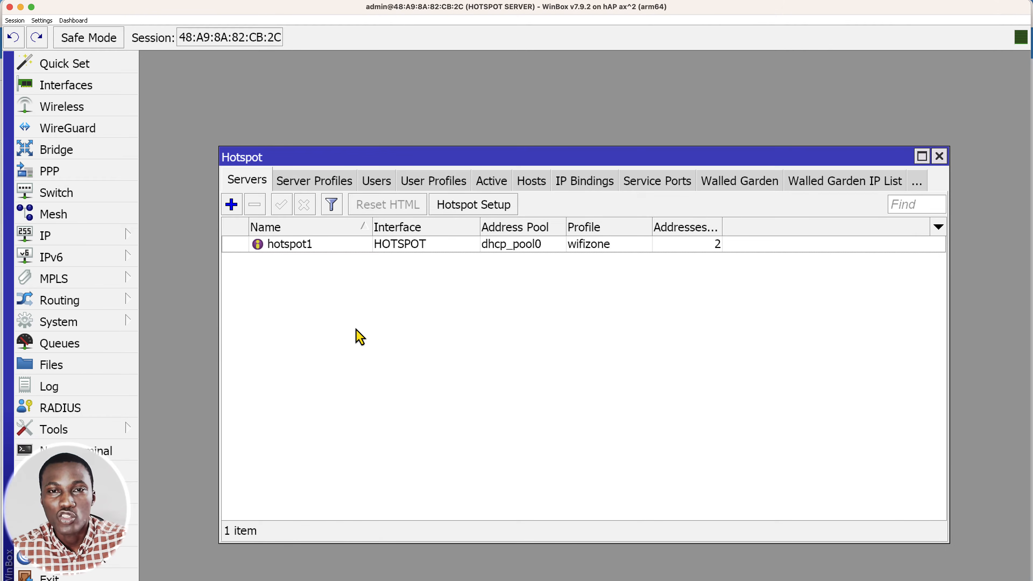
{"action": "left_click", "coordinate": [315, 188]}
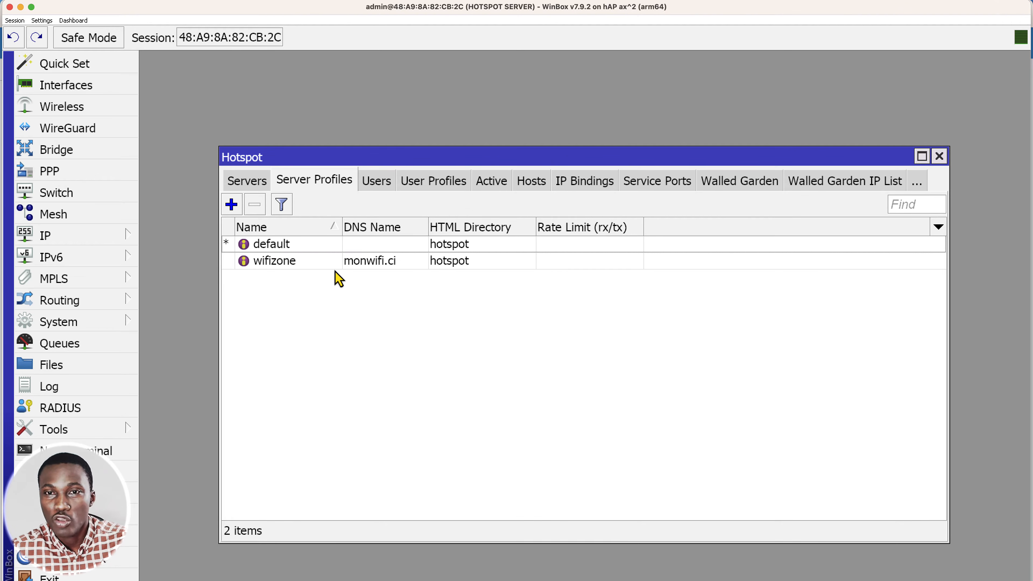
{"action": "left_click", "coordinate": [377, 270]}
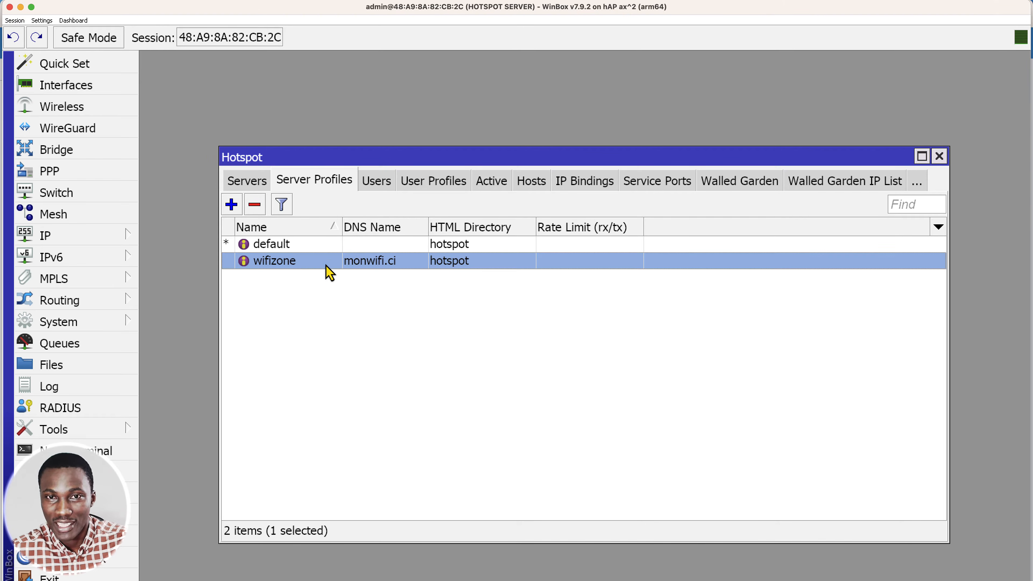
{"action": "left_click", "coordinate": [299, 251]}
{"action": "left_click", "coordinate": [301, 265]}
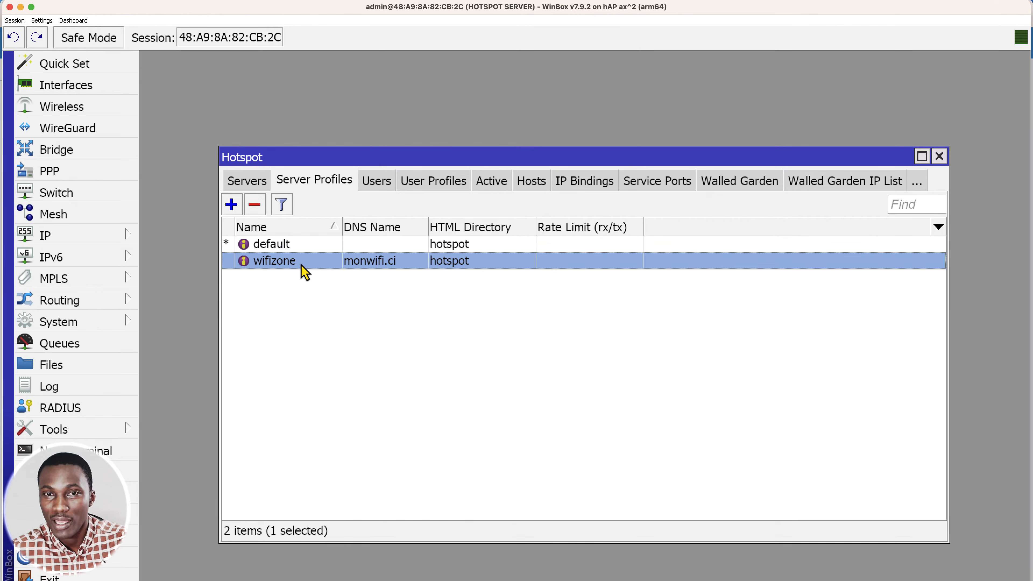
{"action": "double_click", "coordinate": [336, 265]}
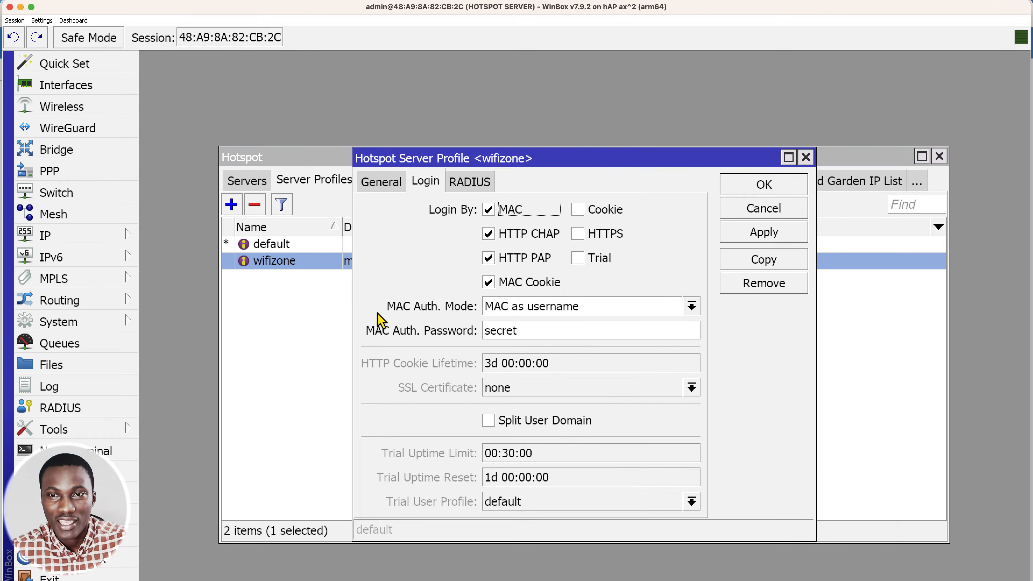
Toggle the MAC login method of the wifizone profile off and back on.
{"action": "left_click", "coordinate": [504, 212]}
{"action": "left_click", "coordinate": [503, 213]}
{"action": "left_click", "coordinate": [503, 213]}
{"action": "left_click", "coordinate": [504, 212]}
{"action": "left_click", "coordinate": [503, 212]}
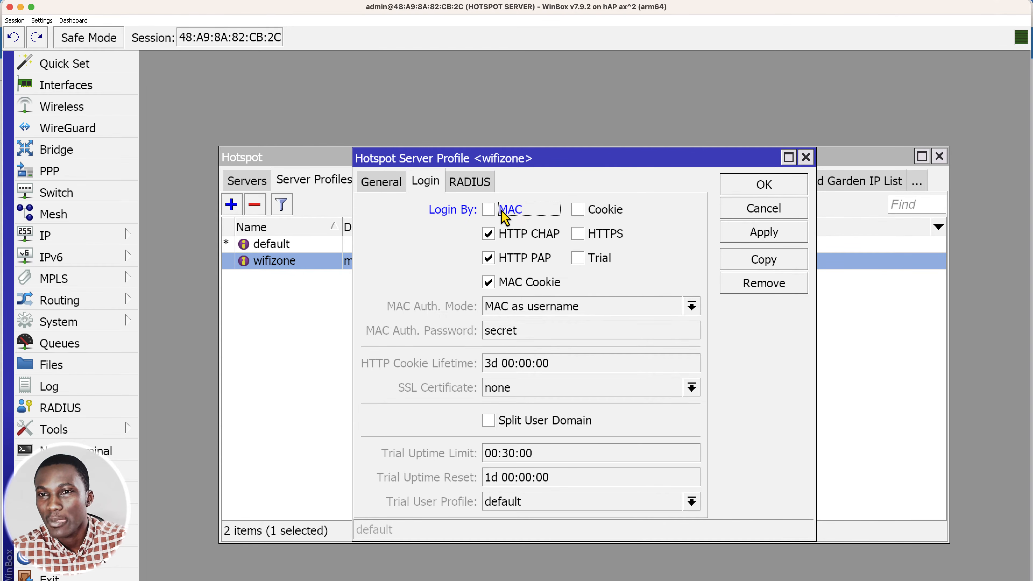
{"action": "left_click", "coordinate": [504, 213]}
{"action": "left_click", "coordinate": [505, 214]}
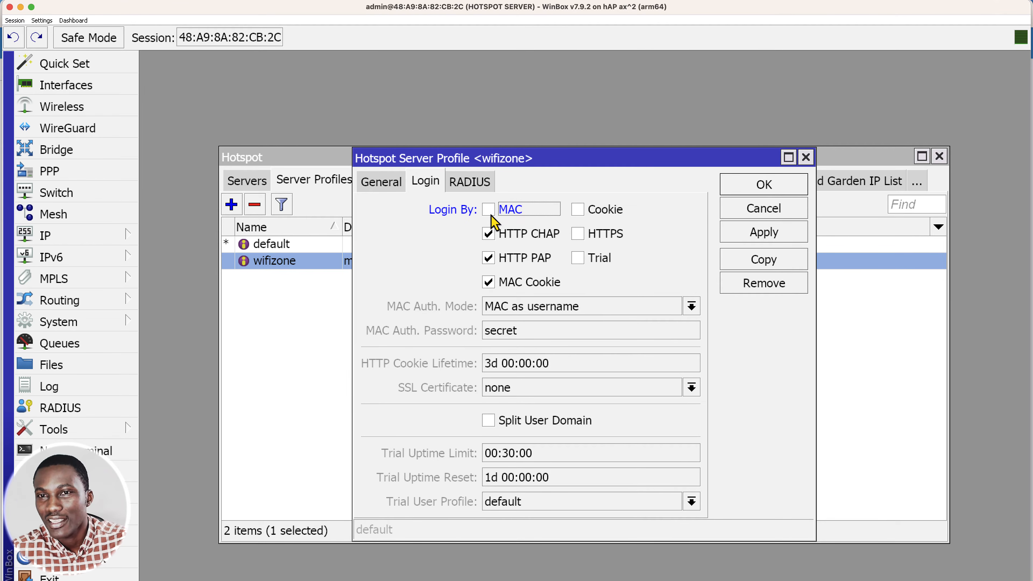
{"action": "left_click", "coordinate": [506, 220]}
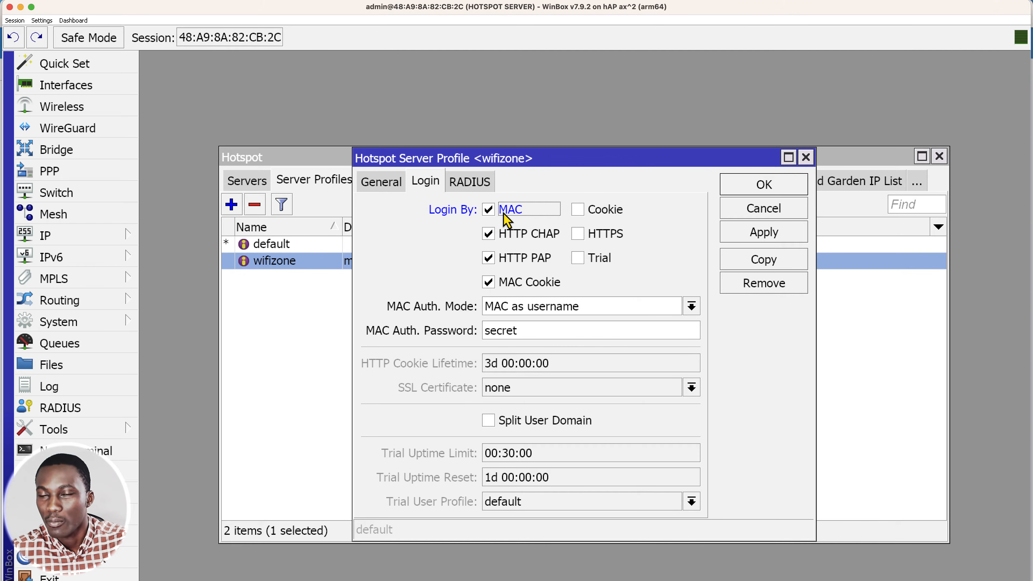
Try both MAC authentication modes, MAC as username and MAC as username and password, to compare their effect on the password field.
{"action": "left_click", "coordinate": [545, 311]}
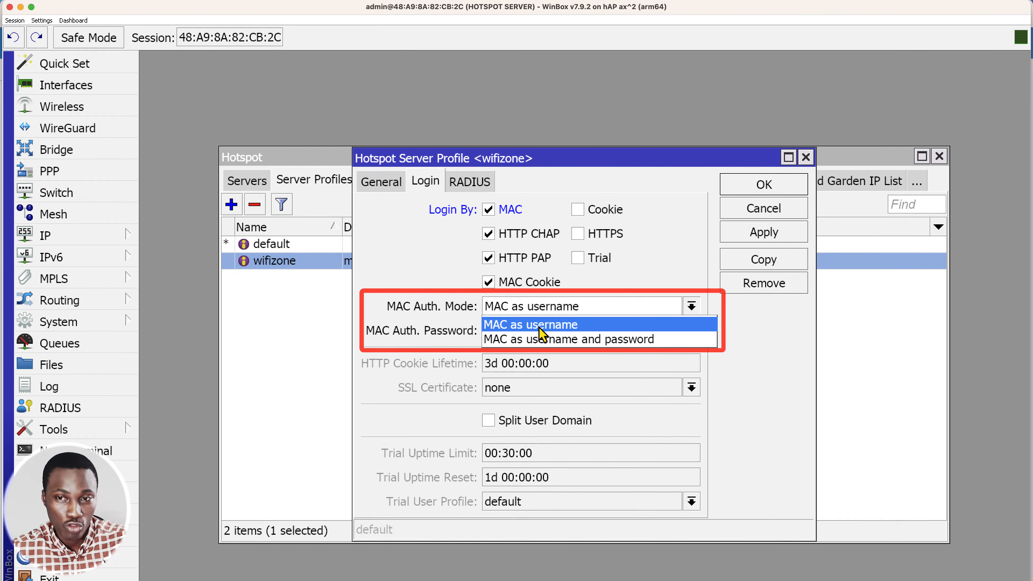
{"action": "left_click", "coordinate": [540, 326]}
{"action": "left_click_drag", "start_coordinate": [599, 331], "coordinate": [479, 336]}
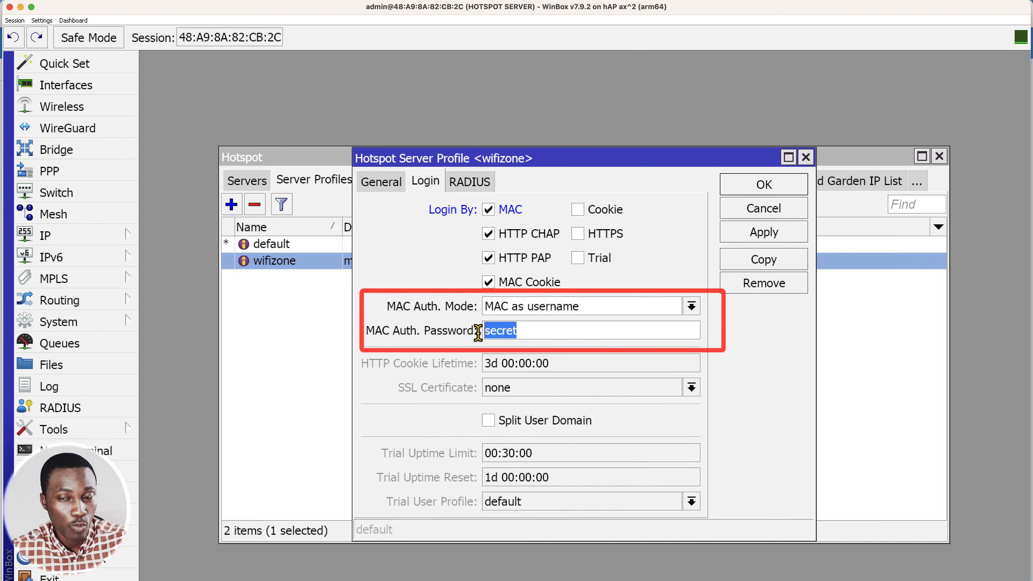
{"action": "left_click", "coordinate": [552, 315]}
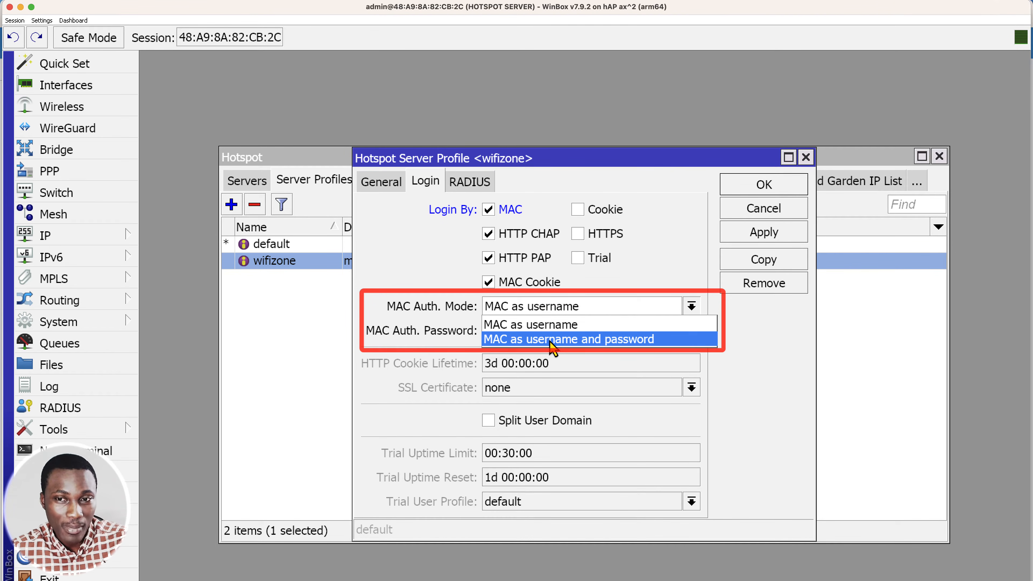
{"action": "left_click", "coordinate": [553, 342]}
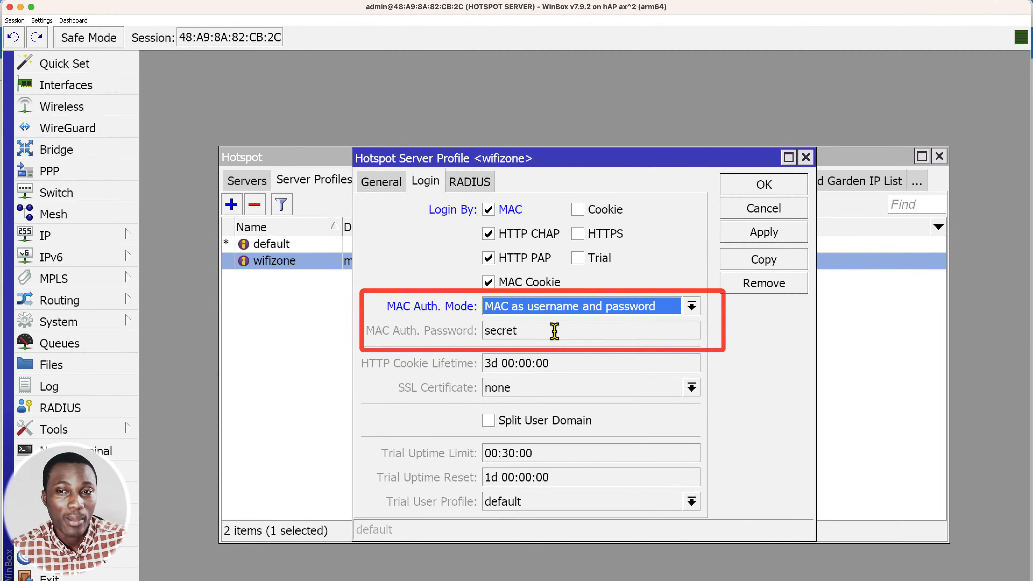
{"action": "left_click", "coordinate": [557, 315]}
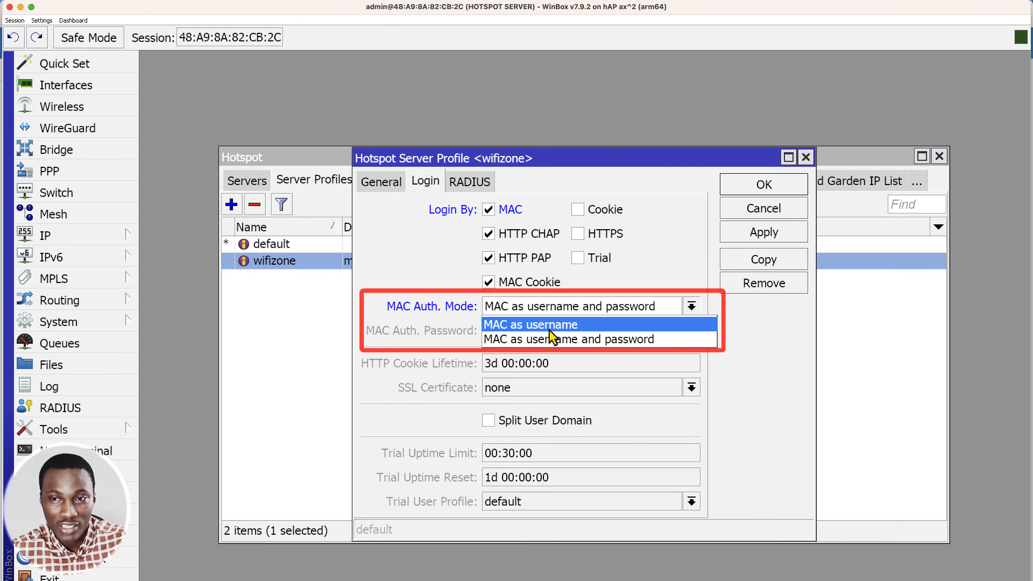
{"action": "left_click", "coordinate": [549, 329]}
{"action": "left_click", "coordinate": [553, 311]}
{"action": "left_click", "coordinate": [557, 339]}
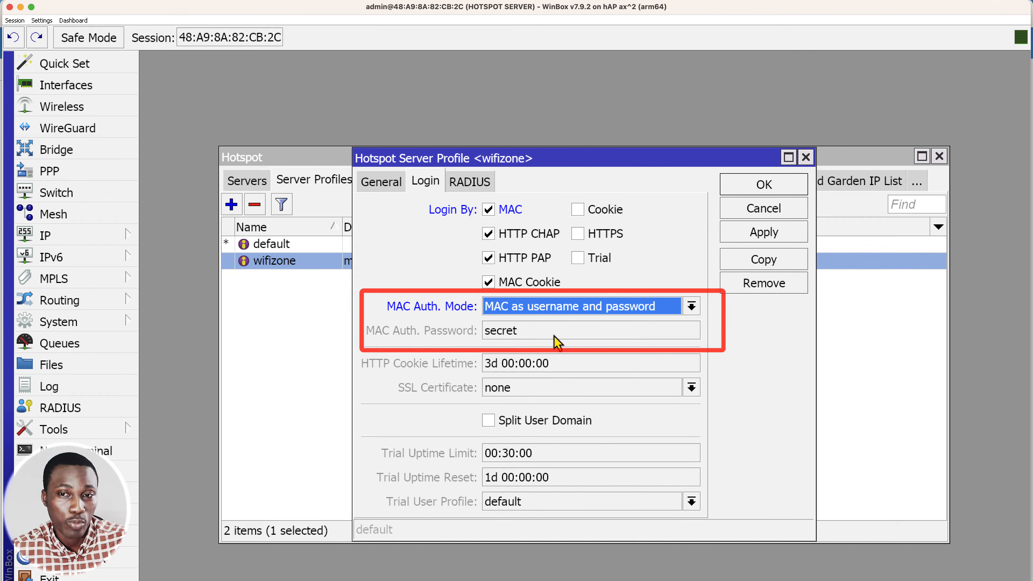
Set the MAC authentication mode to MAC as username and save the wifizone profile.
{"action": "left_click", "coordinate": [555, 314]}
{"action": "left_click", "coordinate": [553, 327]}
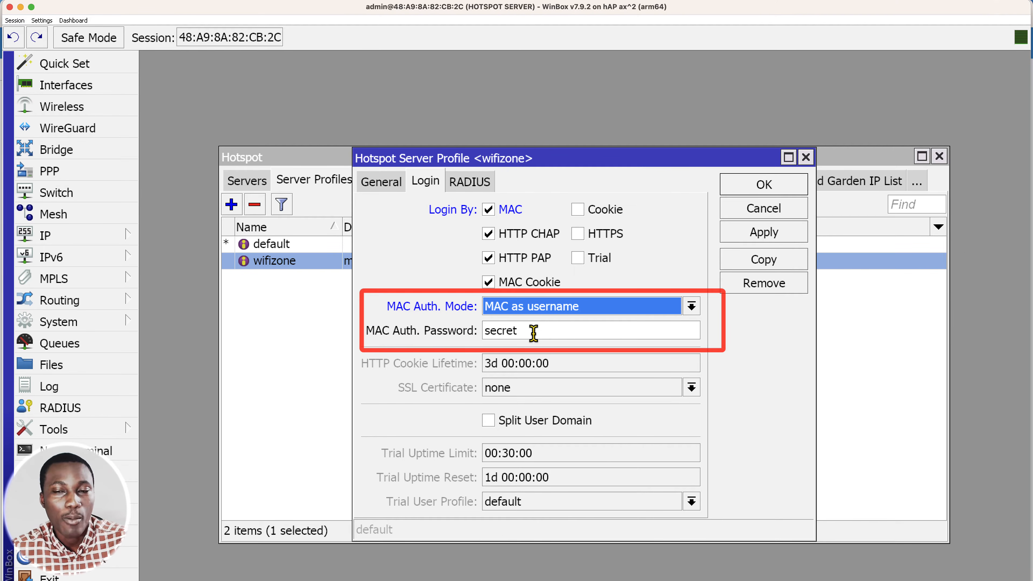
{"action": "left_click_drag", "start_coordinate": [533, 332], "coordinate": [478, 336]}
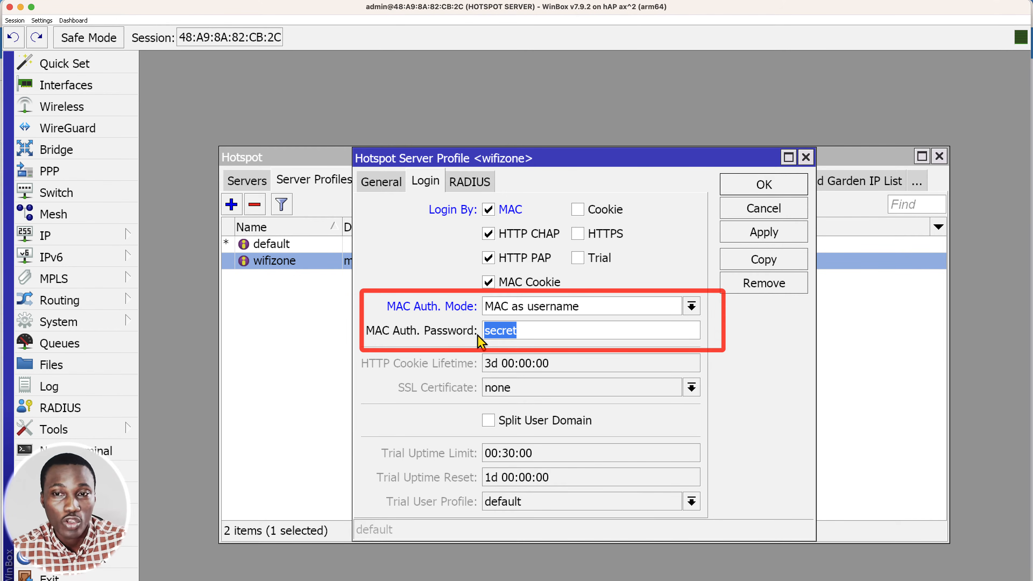
{"action": "left_click", "coordinate": [518, 331]}
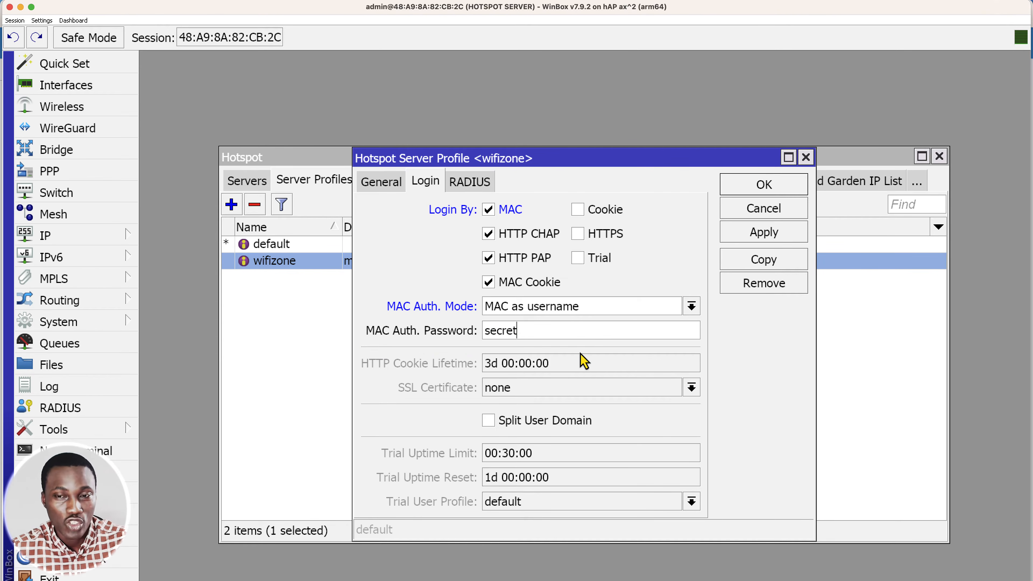
{"action": "left_click", "coordinate": [760, 192]}
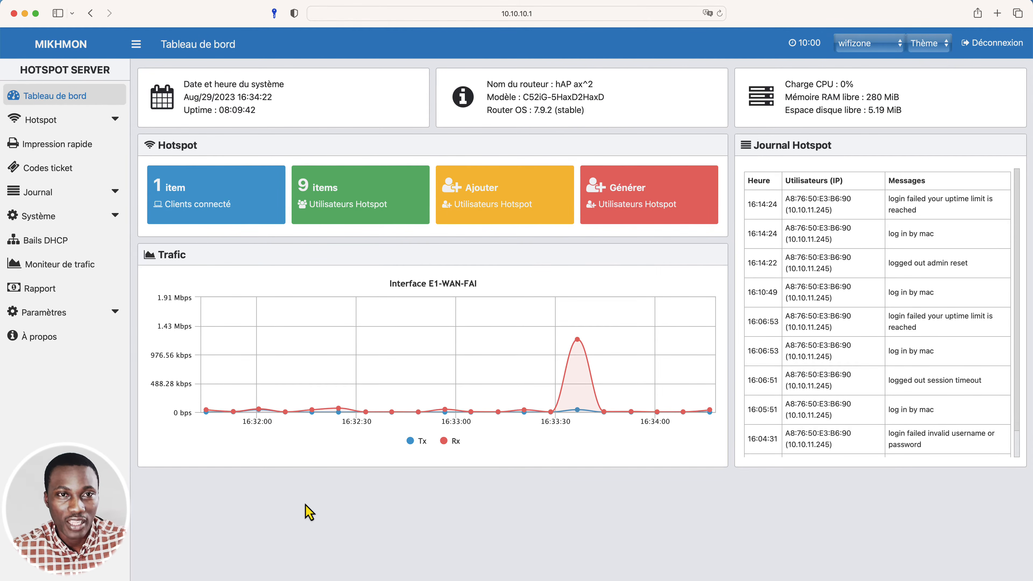
Switch to Mikhmon and start a new hotspot user plan named 1-HEURE.
{"action": "left_click", "coordinate": [116, 121]}
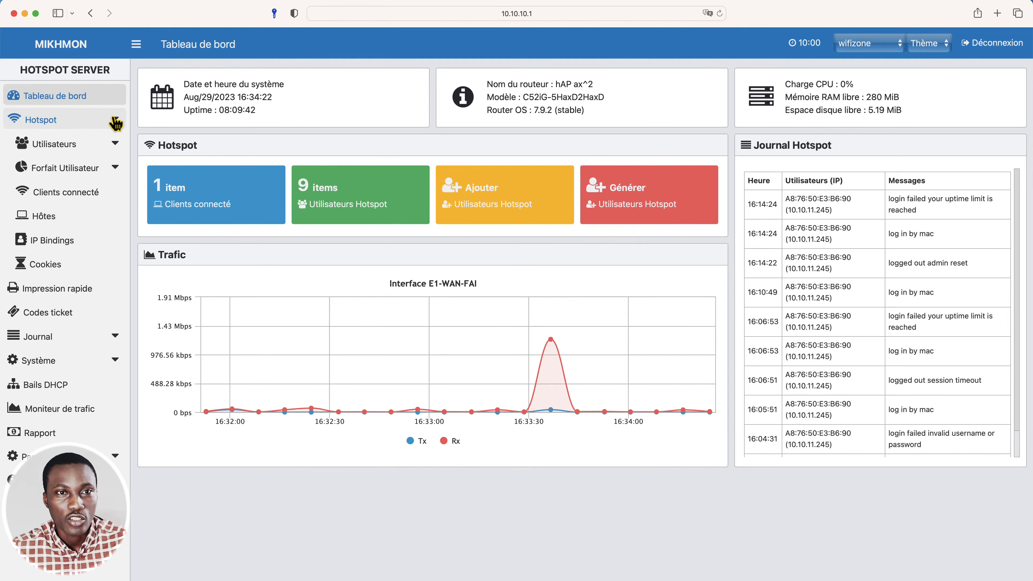
{"action": "left_click", "coordinate": [102, 169]}
{"action": "left_click", "coordinate": [100, 218]}
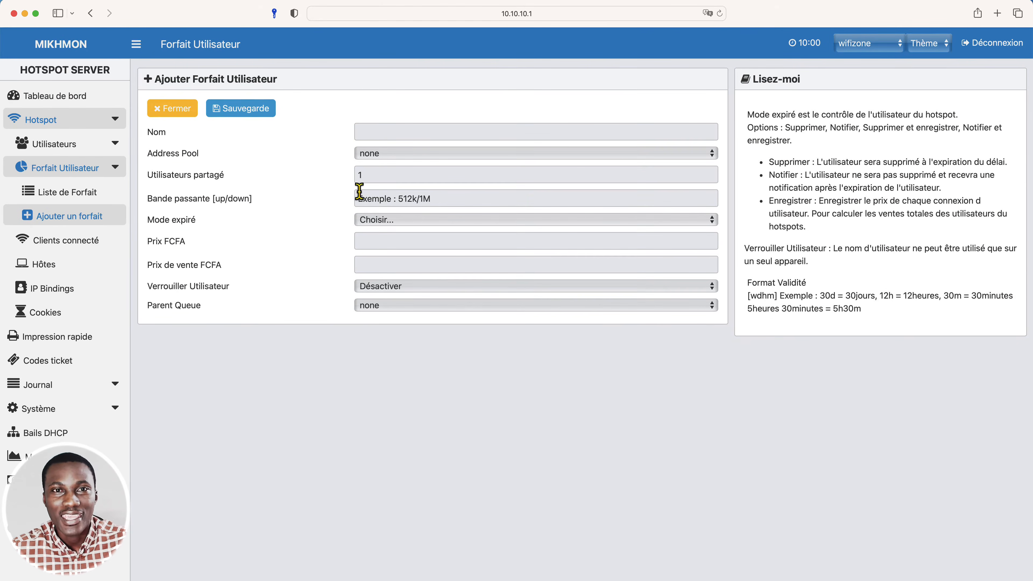
{"action": "left_click", "coordinate": [366, 136]}
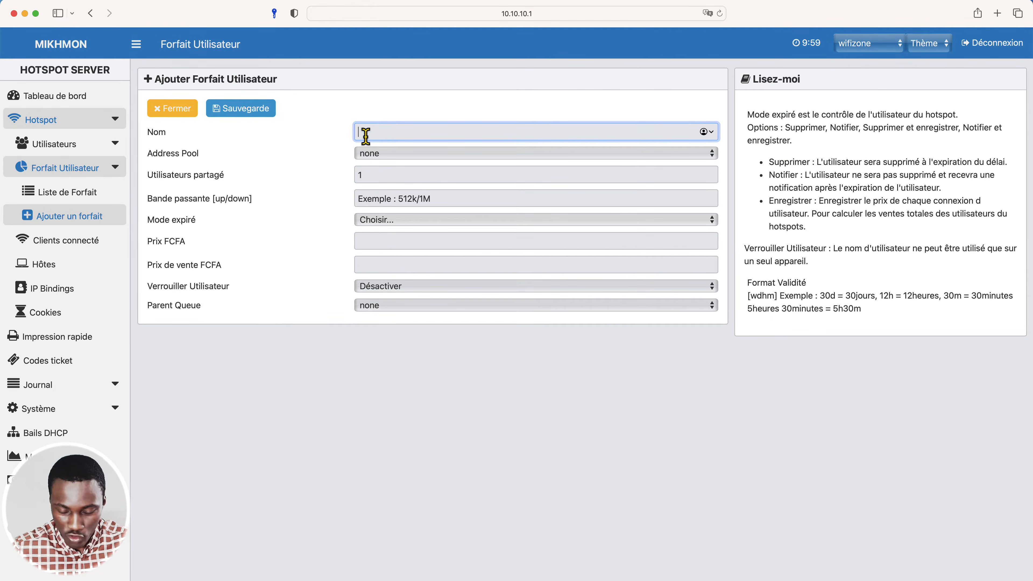
{"action": "type", "text": "1"}
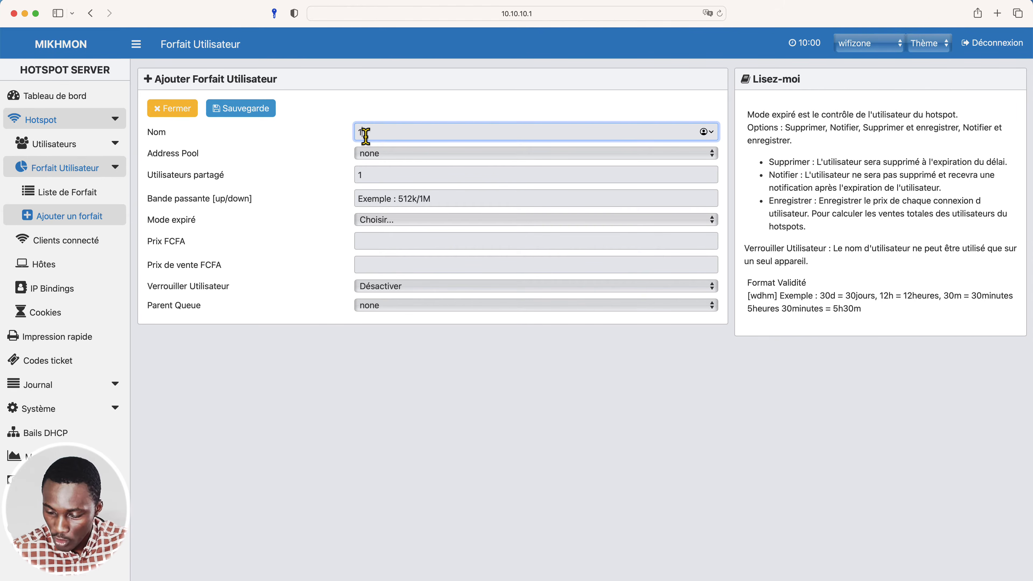
{"action": "type", "text": "H"}
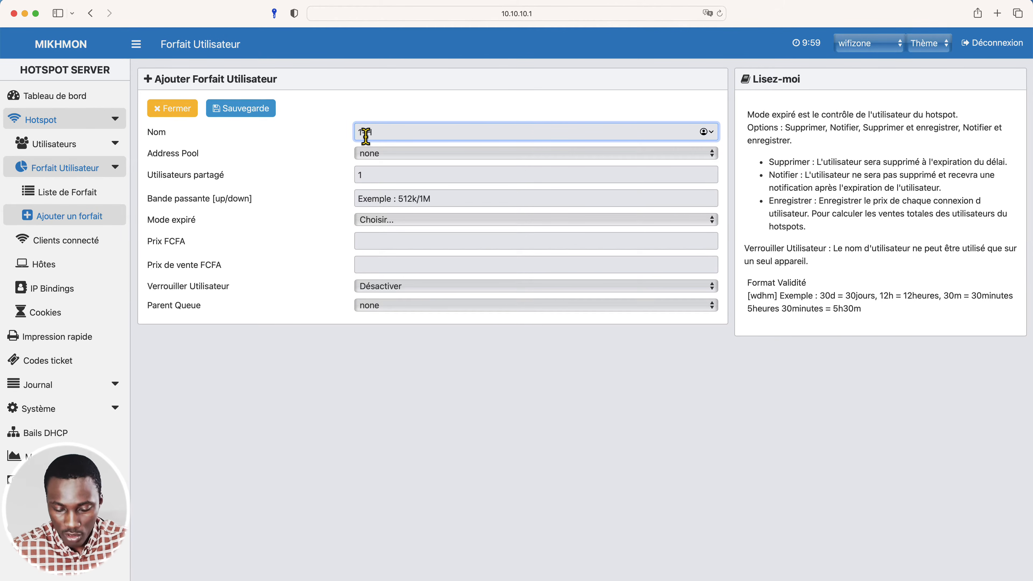
{"action": "type", "text": "EYRE"}
{"action": "key", "text": "BackSpace"}
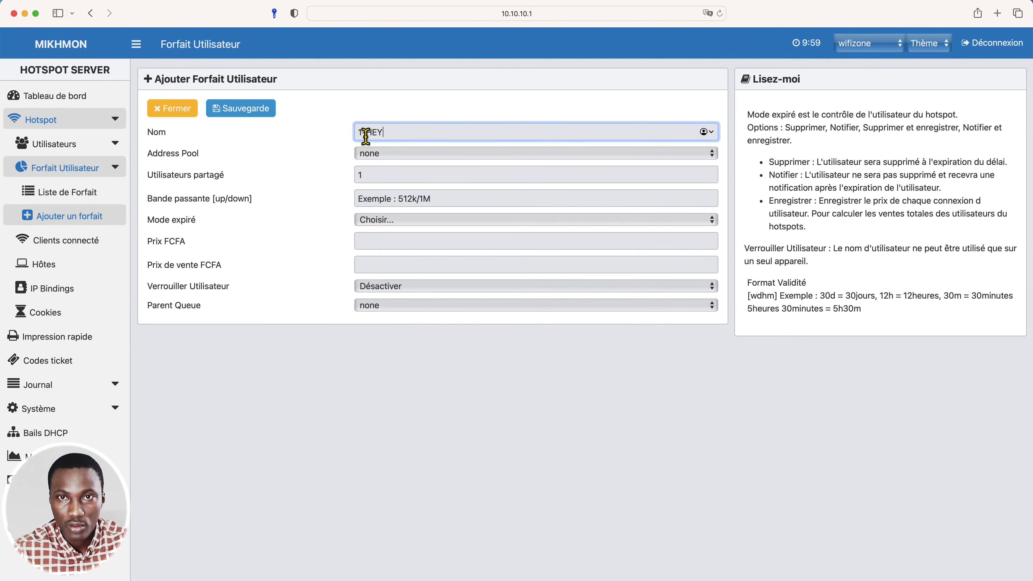
{"action": "key", "text": "BackSpace"}
{"action": "type", "text": "URE"}
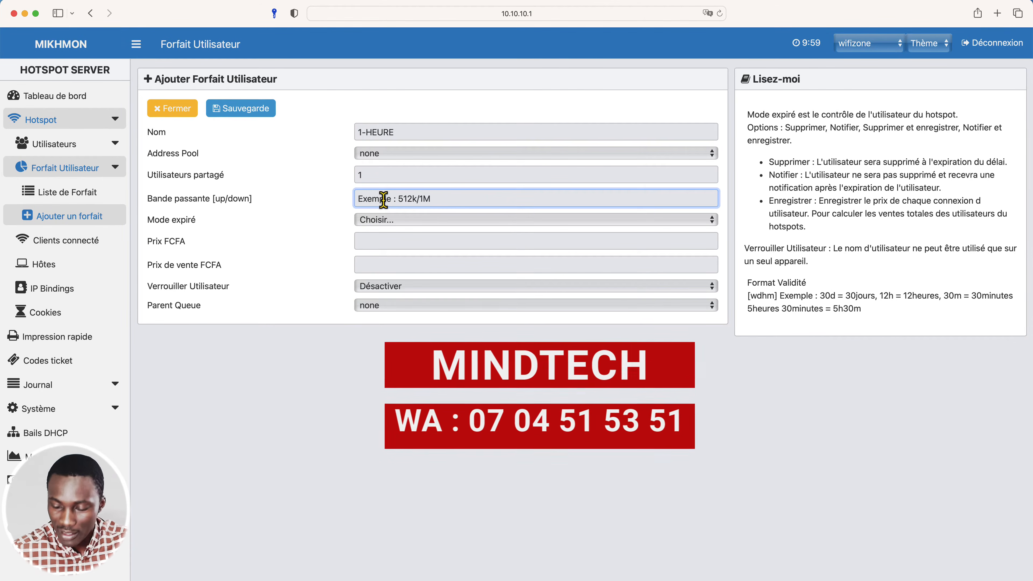
Set the plan's upload/download bandwidth to 5M/5M.
{"action": "left_click", "coordinate": [383, 199]}
{"action": "type", "text": "5M"}
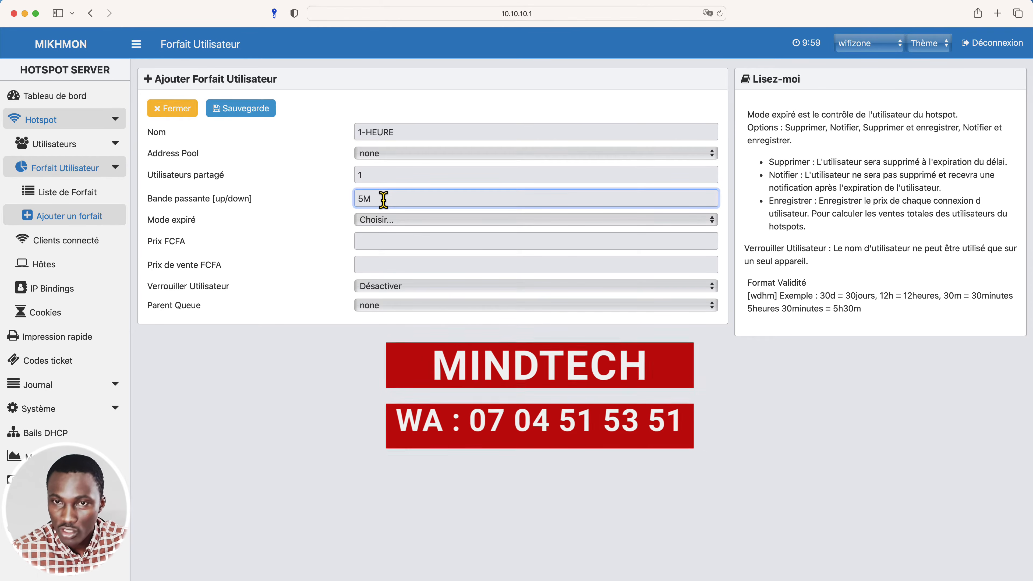
{"action": "type", "text": "/5M"}
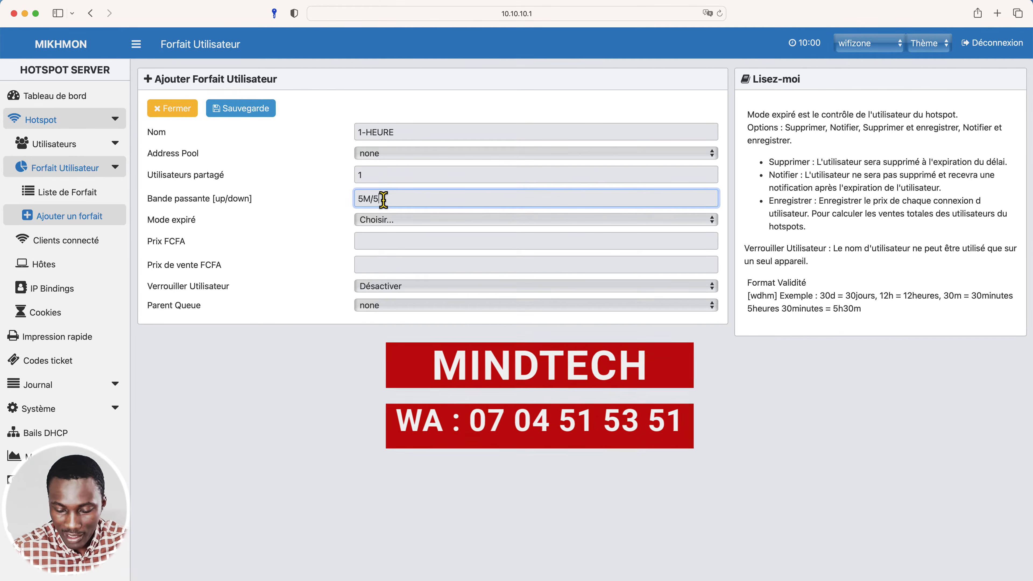
Set the plan's expired mode to Notice & Record (Notifier & Enregistrer) with a validity of 1h.
{"action": "left_click", "coordinate": [388, 224]}
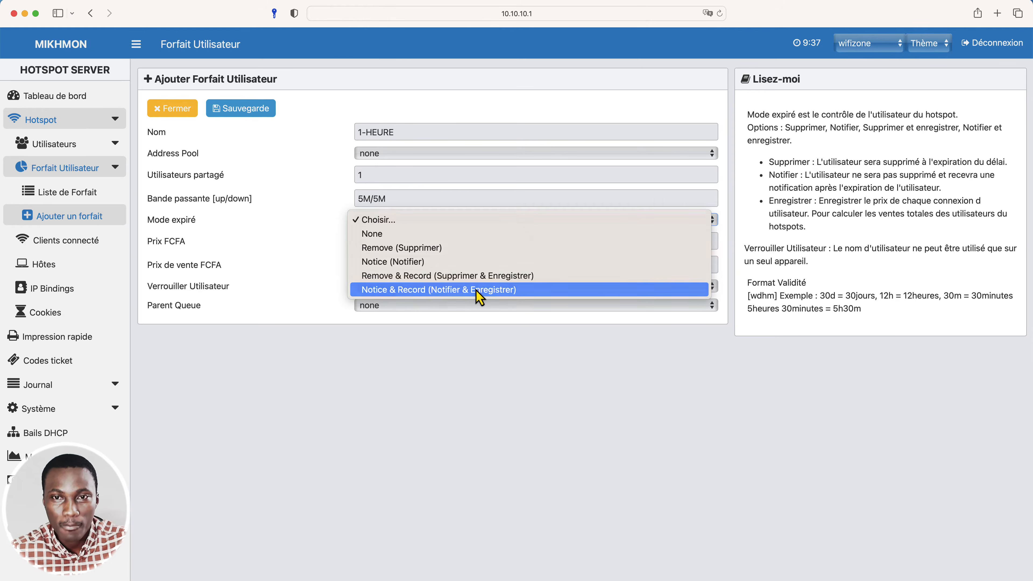
{"action": "left_click", "coordinate": [480, 290]}
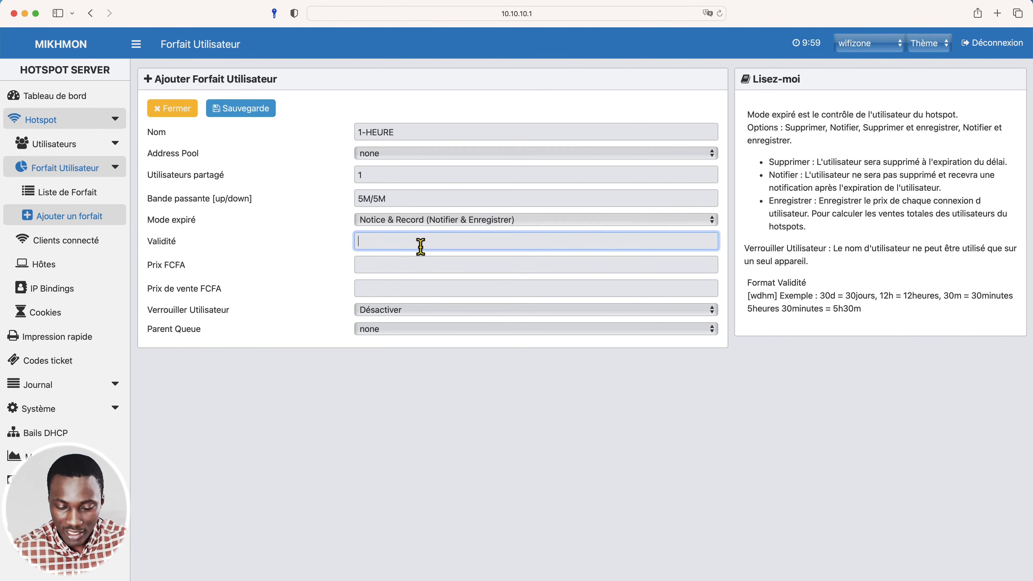
{"action": "type", "text": "1h"}
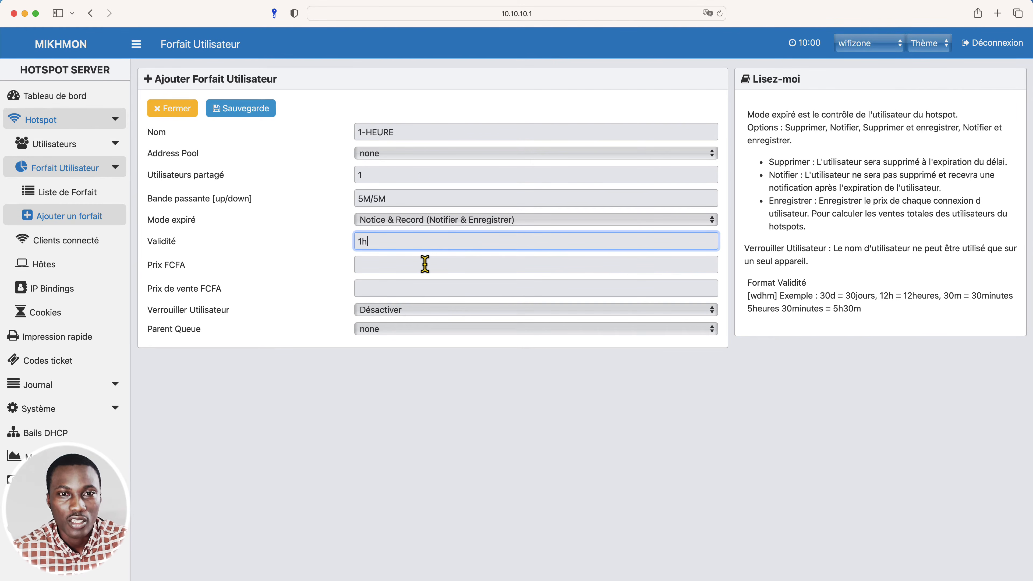
Set the plan's price and selling price to 200 FCFA each, and activate the user lock.
{"action": "left_click", "coordinate": [425, 265]}
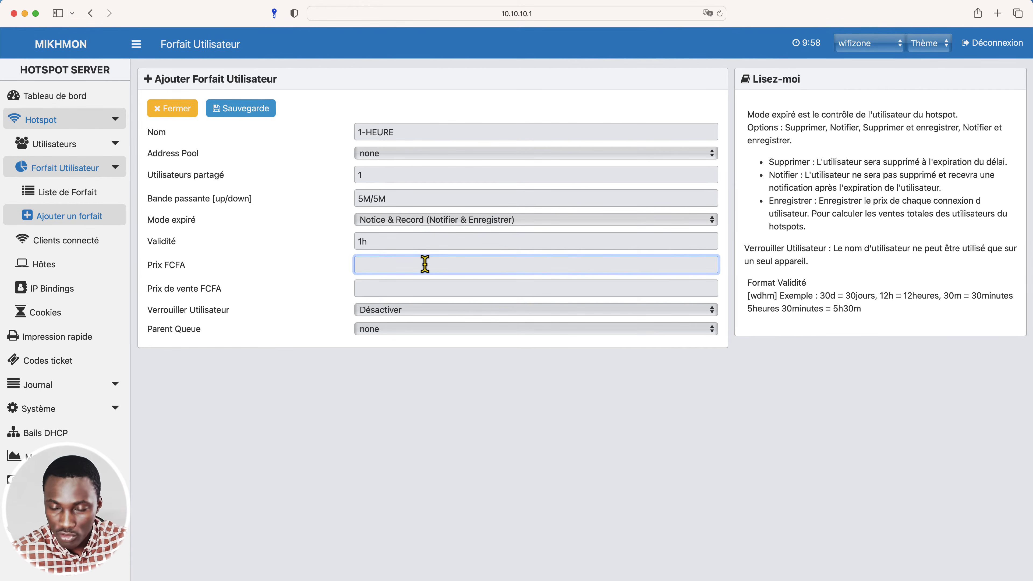
{"action": "type", "text": "200"}
{"action": "key", "text": "Tab"}
{"action": "type", "text": "2"}
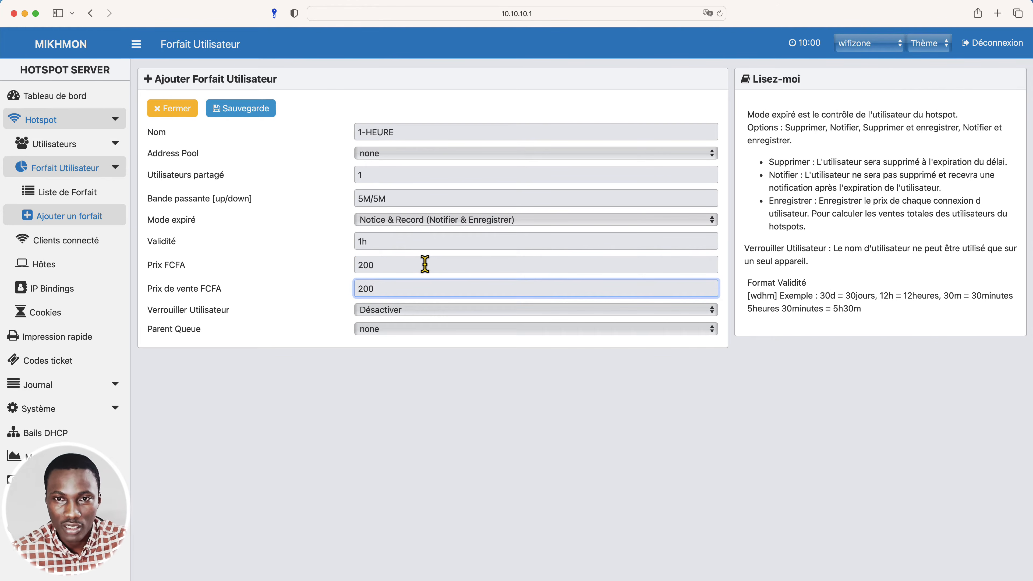
{"action": "type", "text": "00"}
{"action": "left_click", "coordinate": [419, 314]}
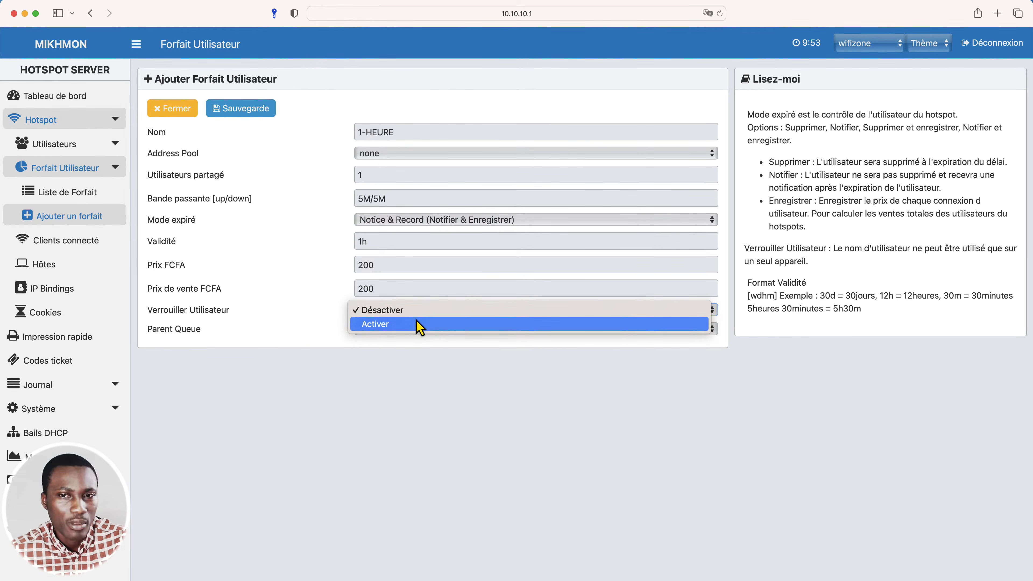
{"action": "left_click", "coordinate": [418, 325]}
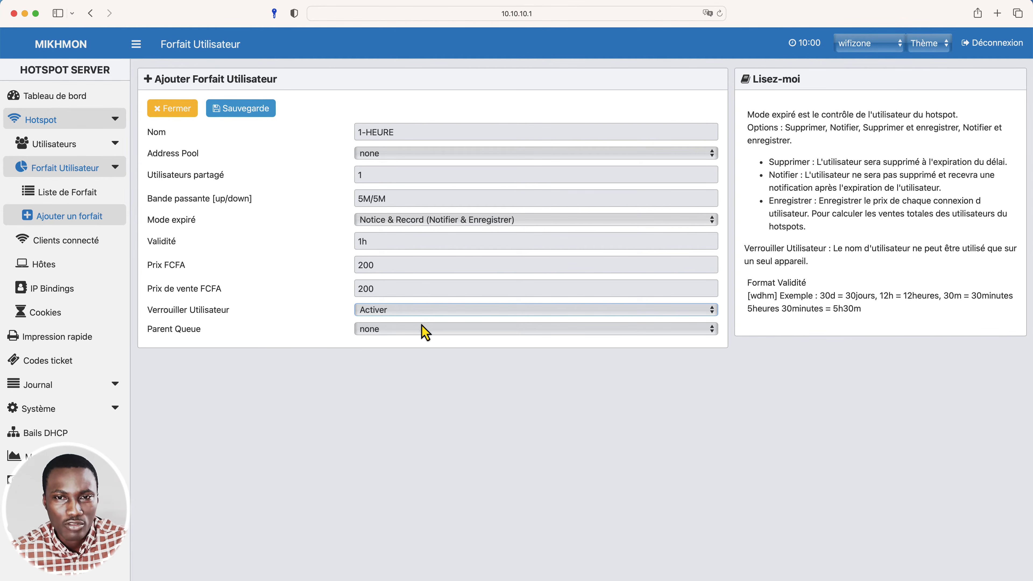
Save the new 1-HEURE user plan.
{"action": "left_click", "coordinate": [247, 116]}
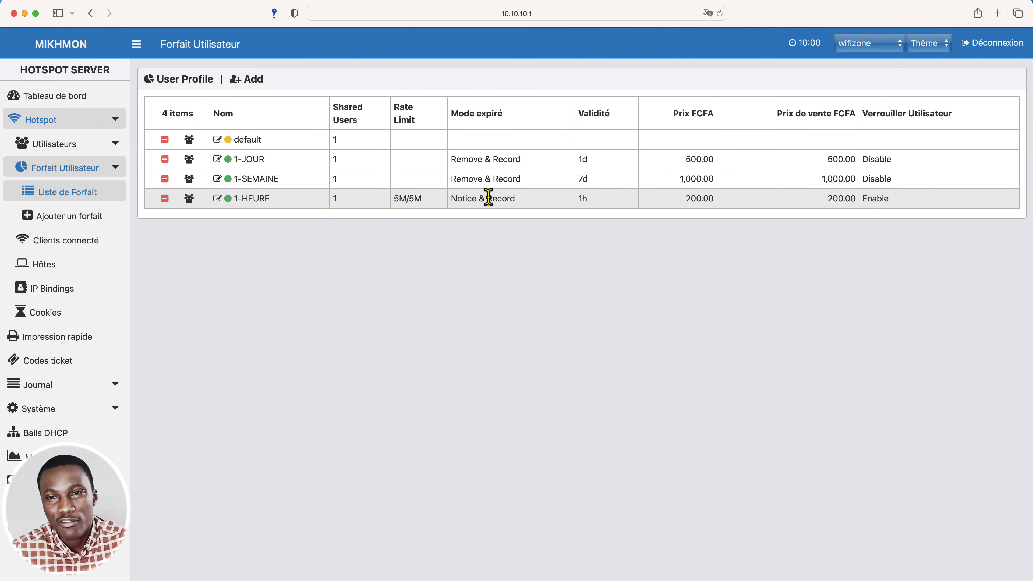
{"action": "left_click_drag", "start_coordinate": [521, 206], "coordinate": [455, 200]}
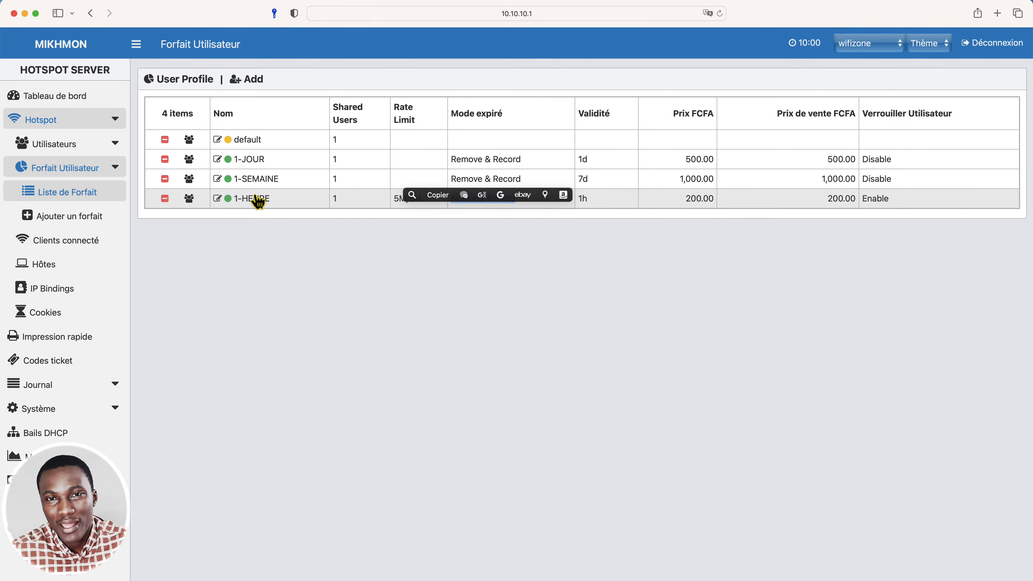
{"action": "left_click", "coordinate": [363, 261]}
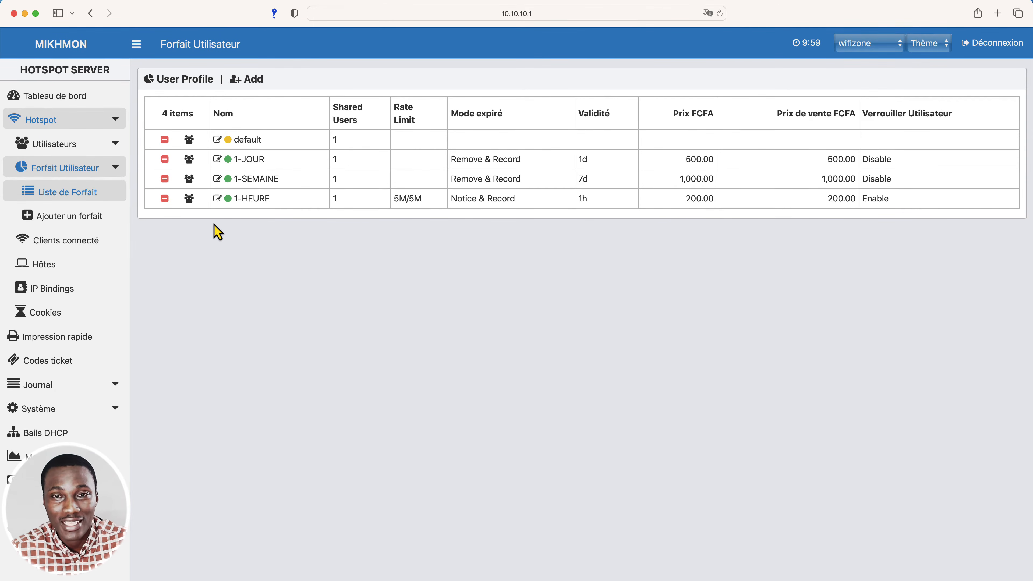
Rename the 1-HEURE plan as 1-HEURE-MAC, save it and close its edit form.
{"action": "left_click", "coordinate": [218, 199]}
{"action": "left_click", "coordinate": [557, 131]}
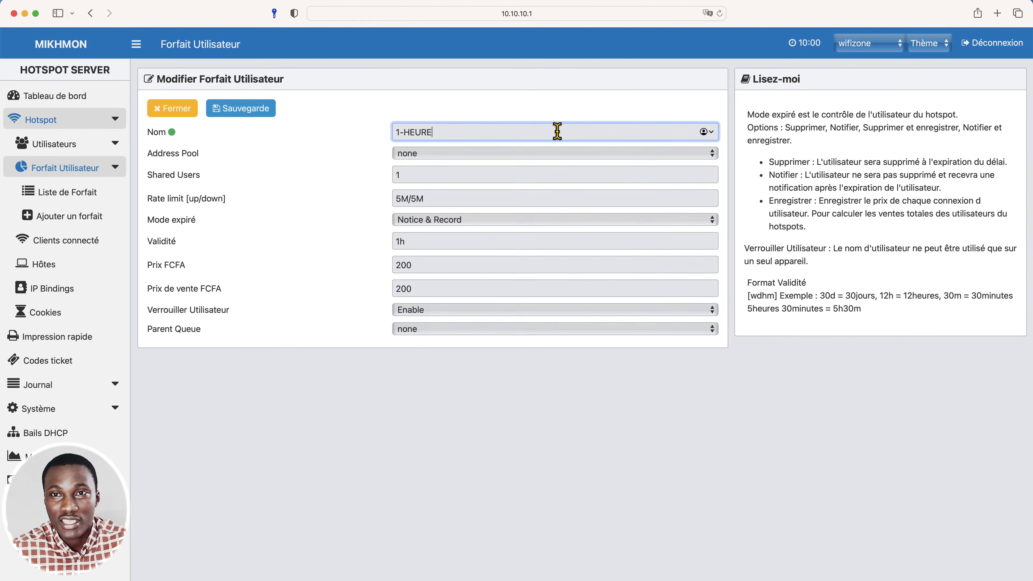
{"action": "type", "text": "-"}
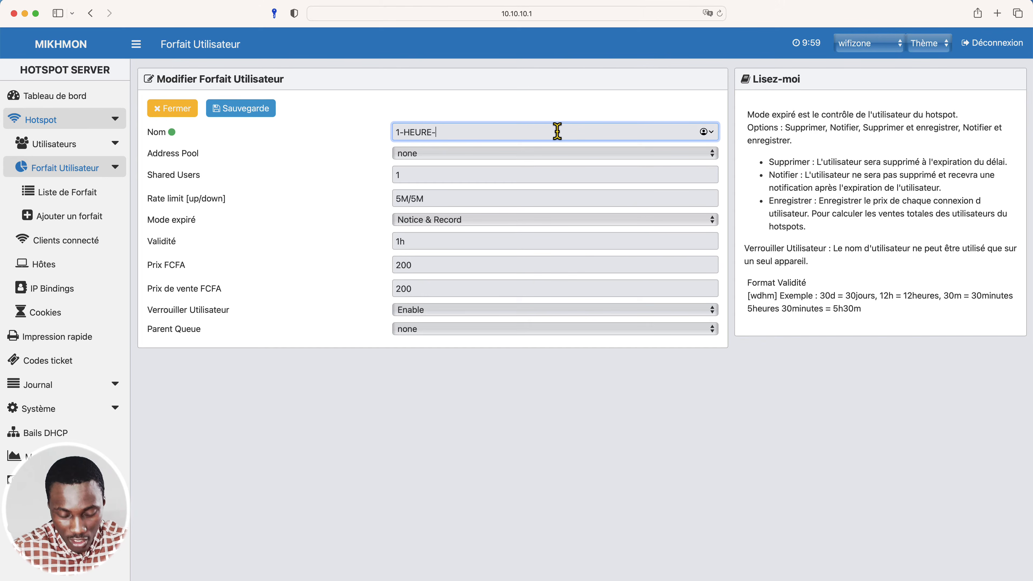
{"action": "type", "text": "MAC"}
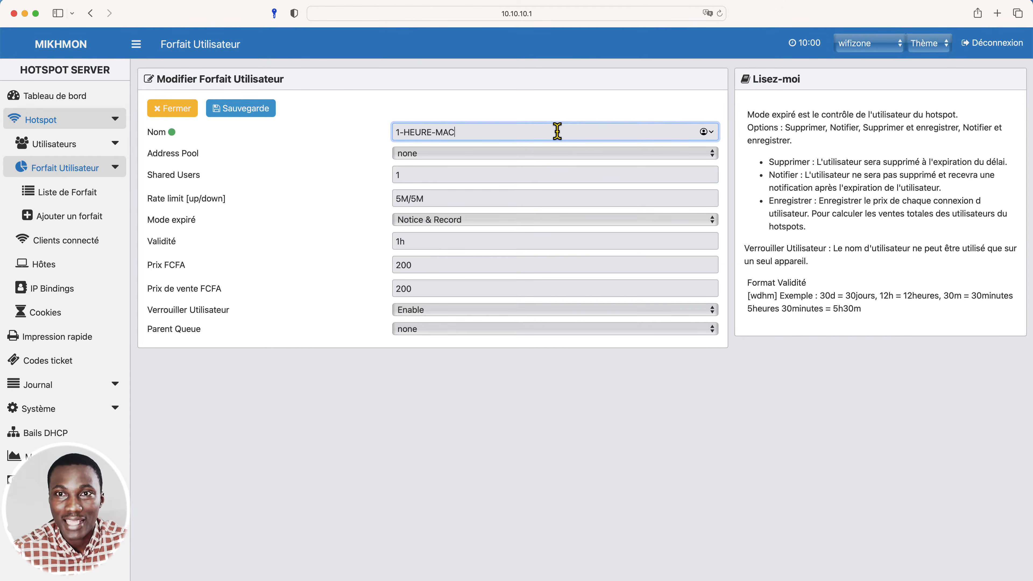
{"action": "left_click", "coordinate": [549, 419]}
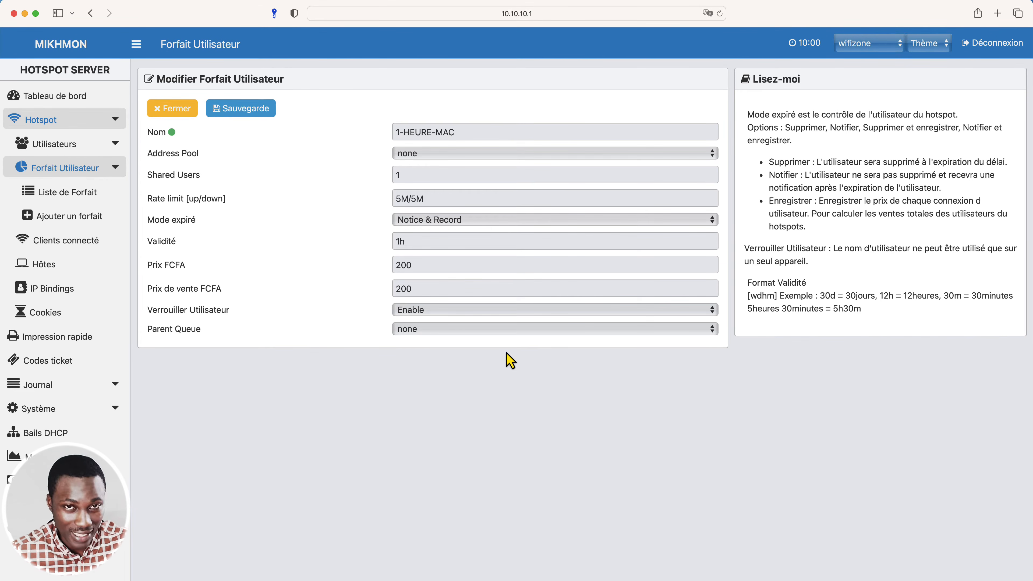
{"action": "left_click", "coordinate": [256, 118]}
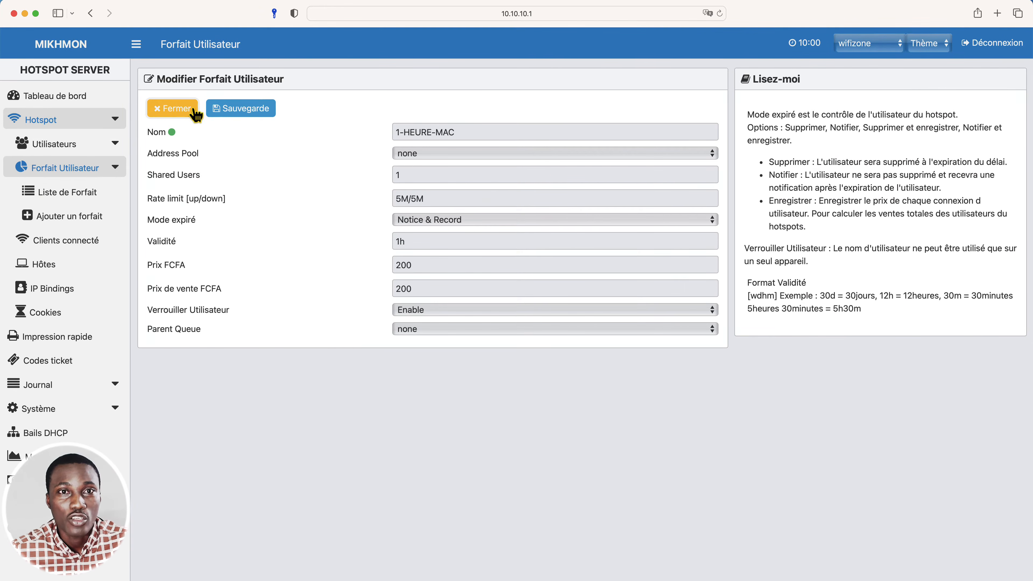
{"action": "left_click", "coordinate": [181, 109]}
Start another hotspot user plan named 1-MIN-MAC.
{"action": "left_click", "coordinate": [255, 81]}
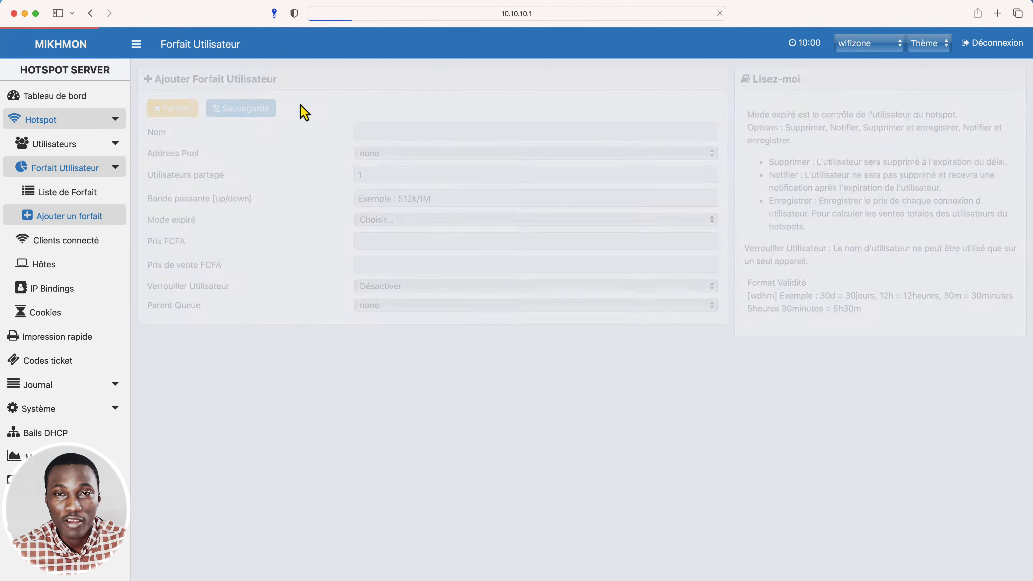
{"action": "left_click", "coordinate": [404, 127]}
{"action": "type", "text": "1-"}
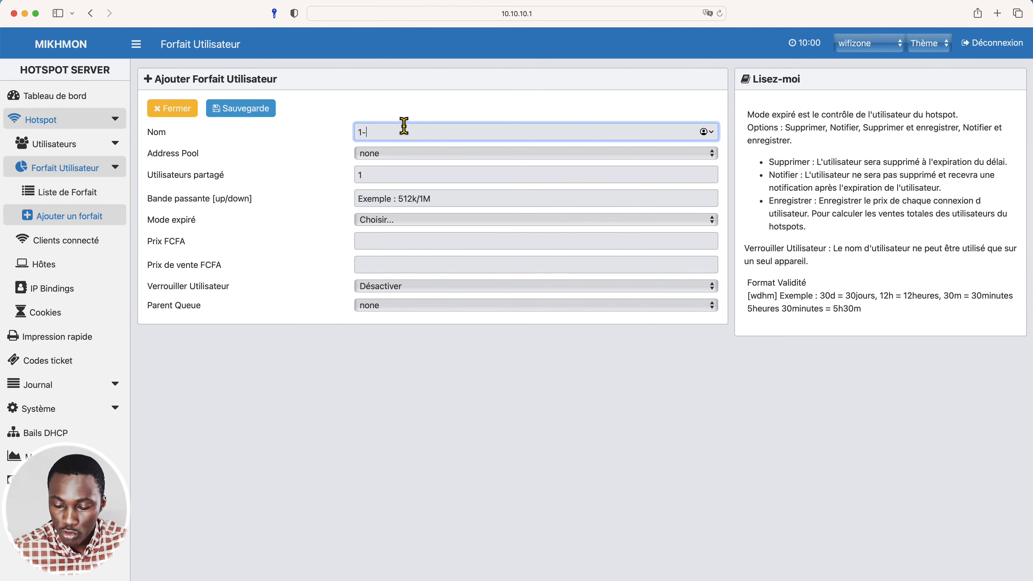
{"action": "type", "text": "MIN"}
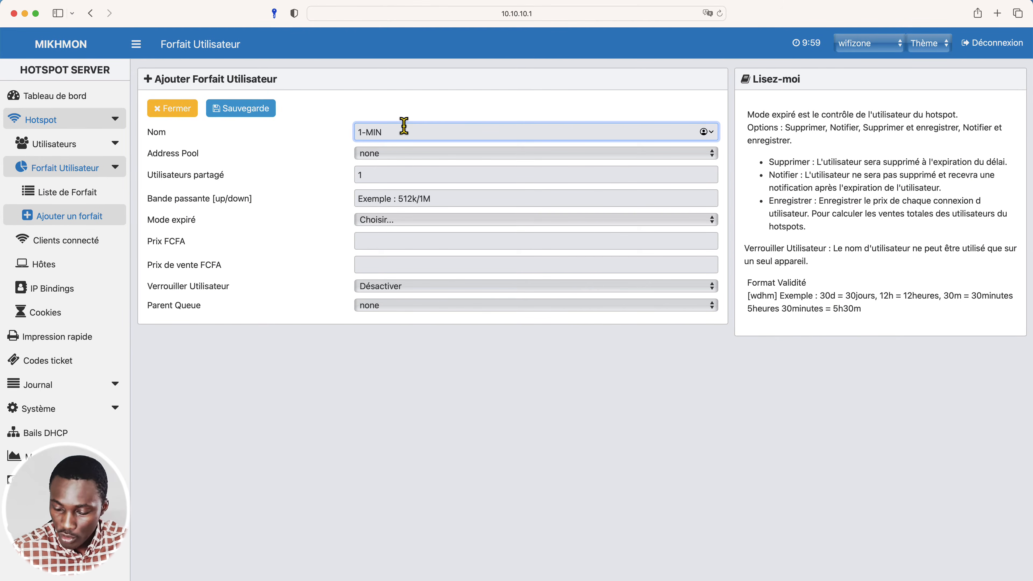
{"action": "type", "text": "-MA"}
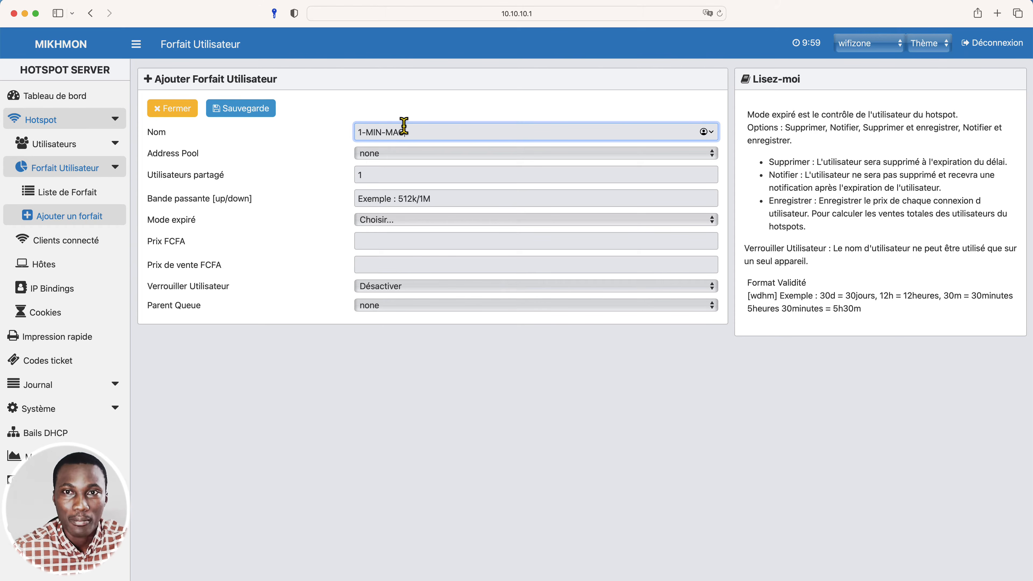
{"action": "type", "text": "C"}
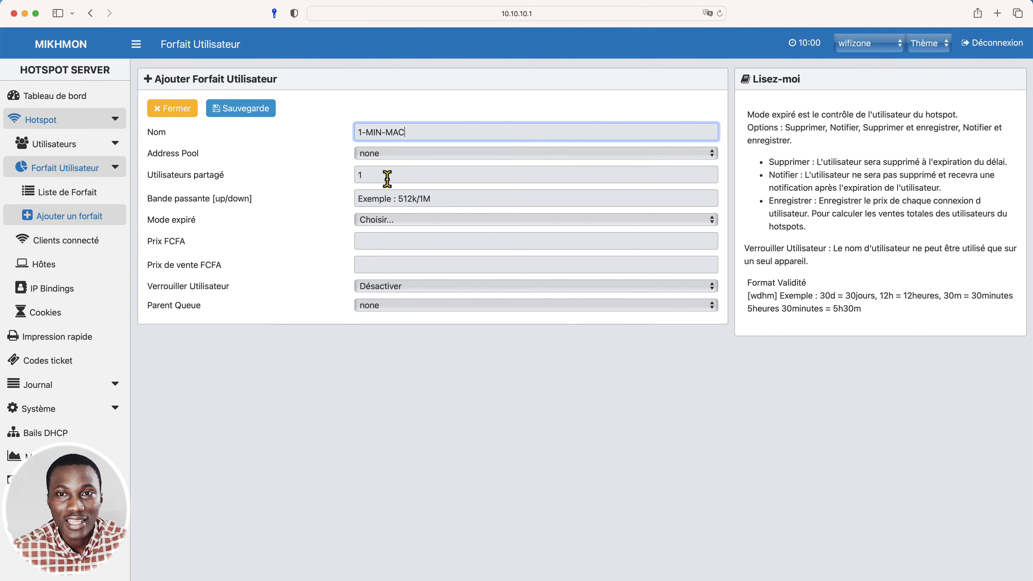
Set the 1-MIN-MAC plan's upload/download bandwidth to 5M/5M.
{"action": "left_click", "coordinate": [392, 195]}
{"action": "type", "text": "5"}
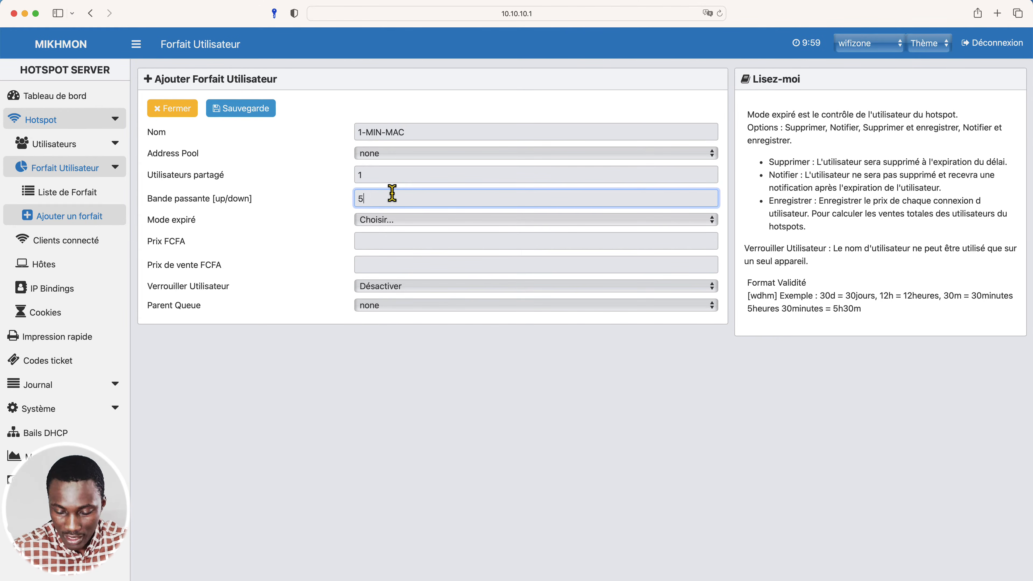
{"action": "type", "text": "M/5M"}
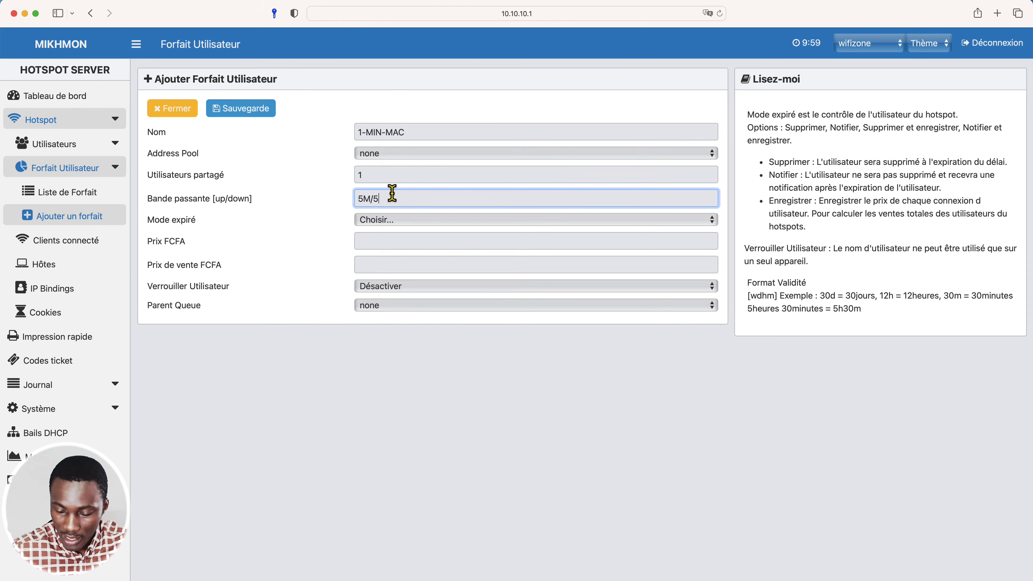
Set the 1-MIN-MAC plan's expired mode to Notice & Record (Notifier & Enregistrer) with a validity of 1m.
{"action": "left_click", "coordinate": [384, 220]}
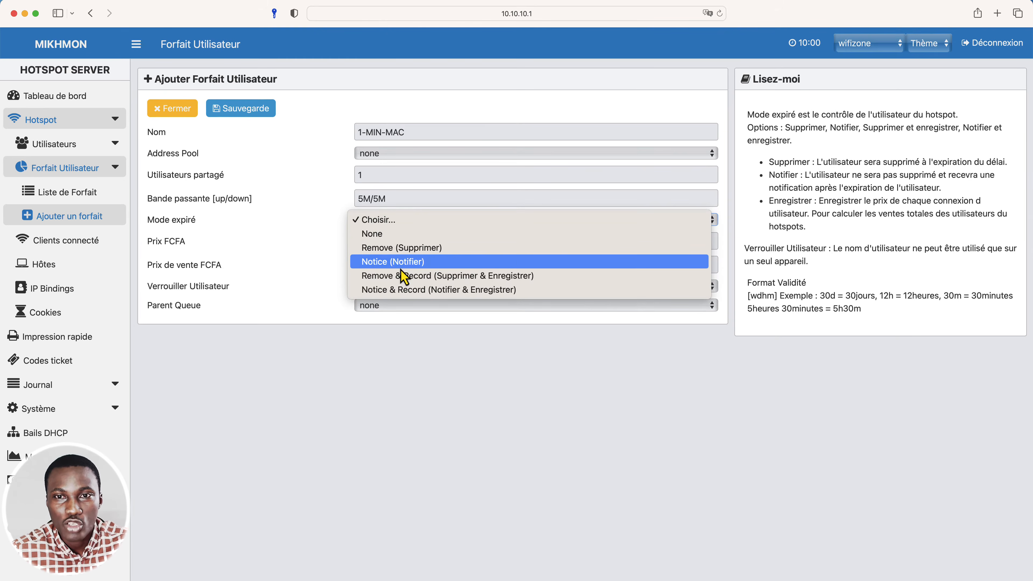
{"action": "left_click", "coordinate": [408, 289]}
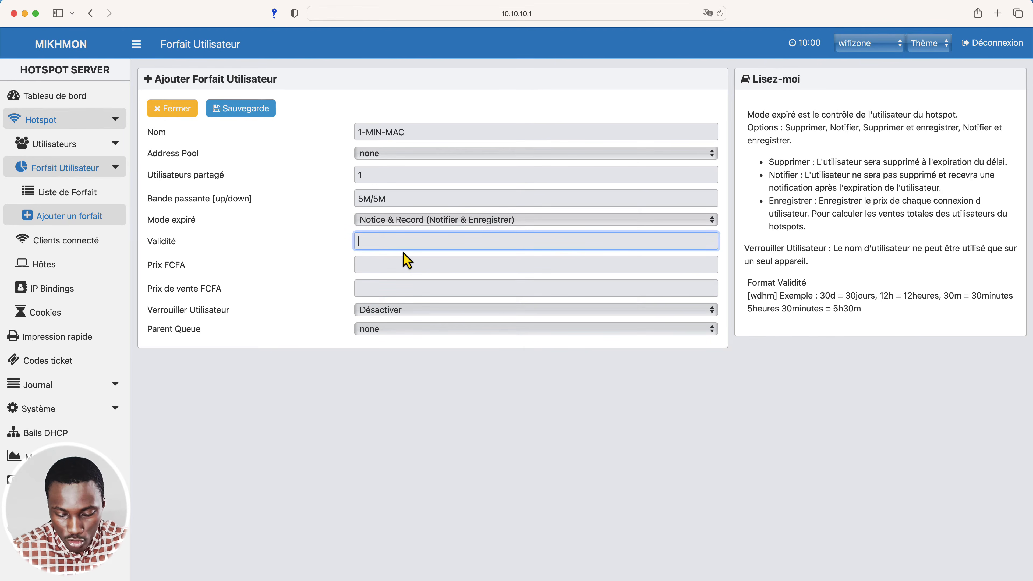
{"action": "type", "text": "1m"}
{"action": "key", "text": "Tab"}
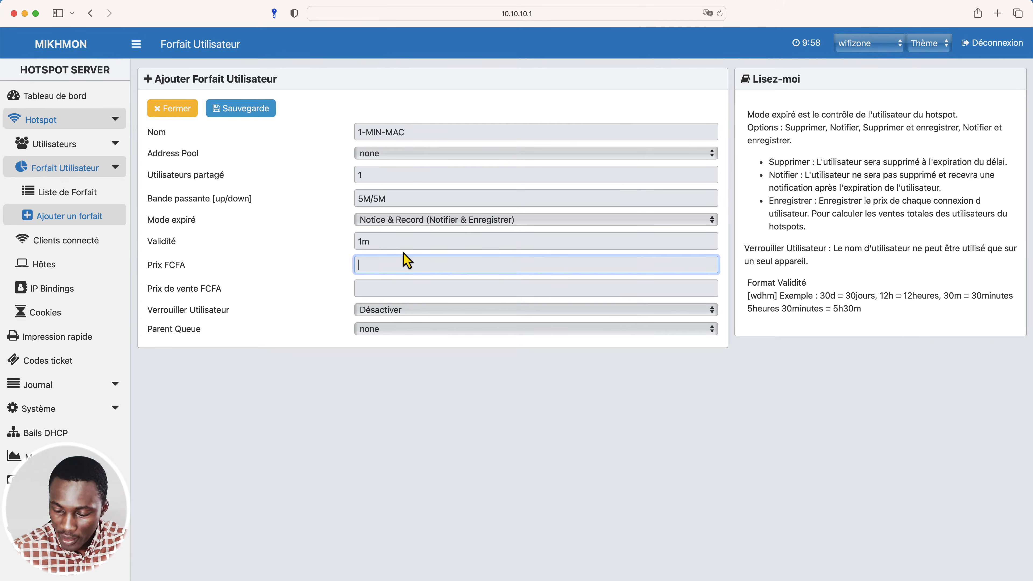
Set the 1-MIN-MAC plan's price and selling price to 100 FCFA each, activate the user lock and save the plan.
{"action": "type", "text": "100"}
{"action": "key", "text": "Tab"}
{"action": "type", "text": "10"}
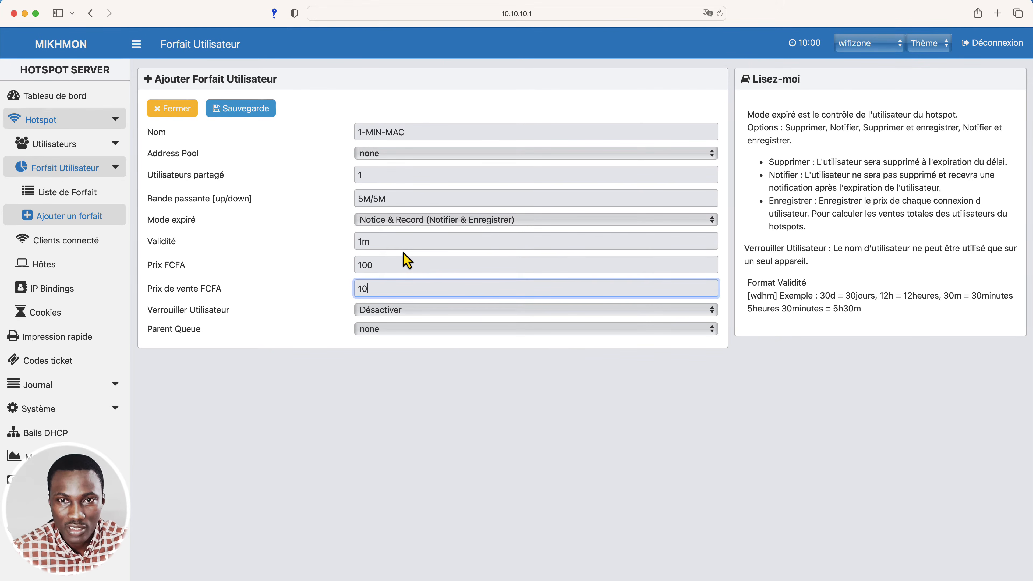
{"action": "left_click", "coordinate": [412, 311]}
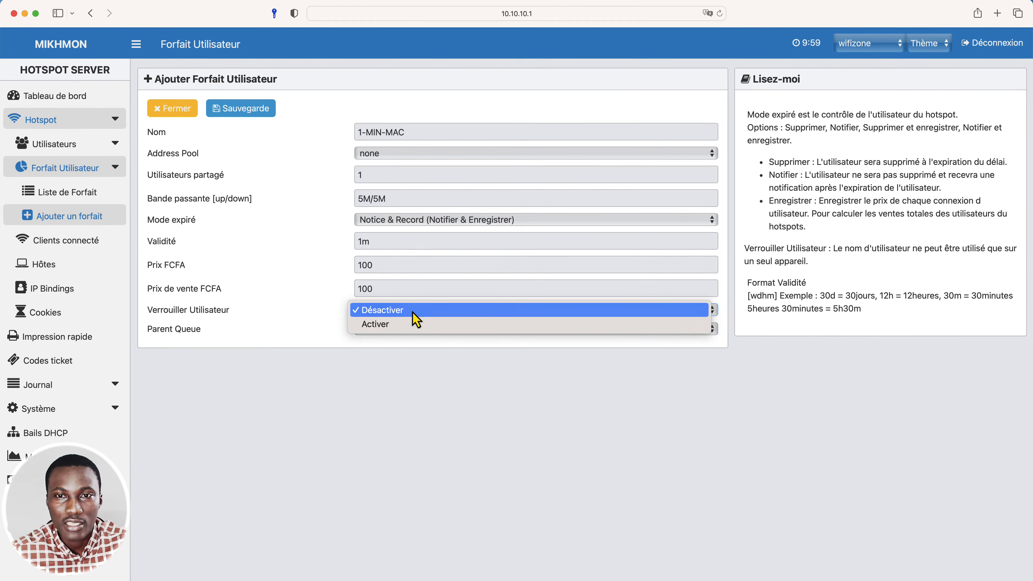
{"action": "left_click", "coordinate": [408, 325]}
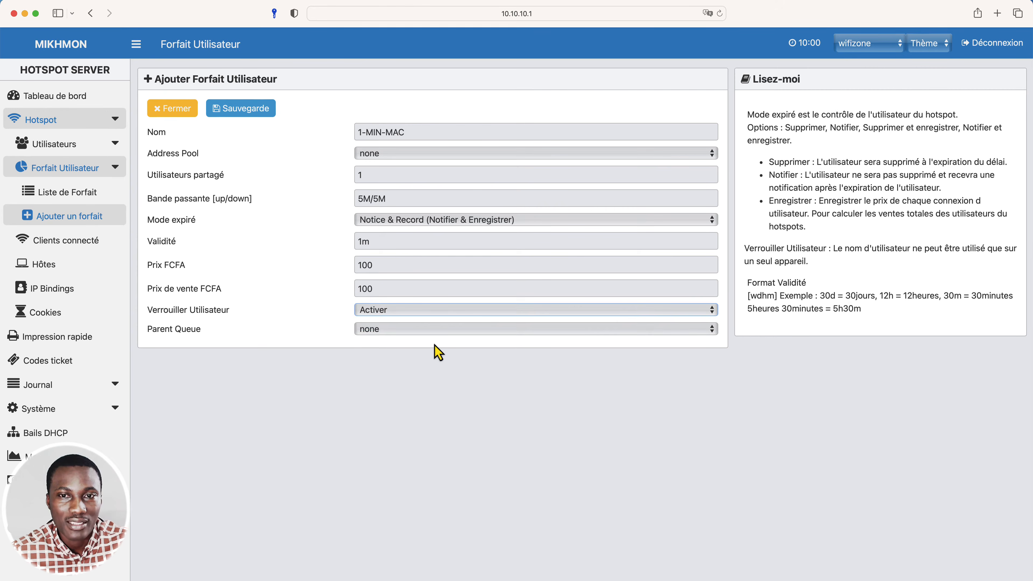
{"action": "left_click", "coordinate": [253, 109]}
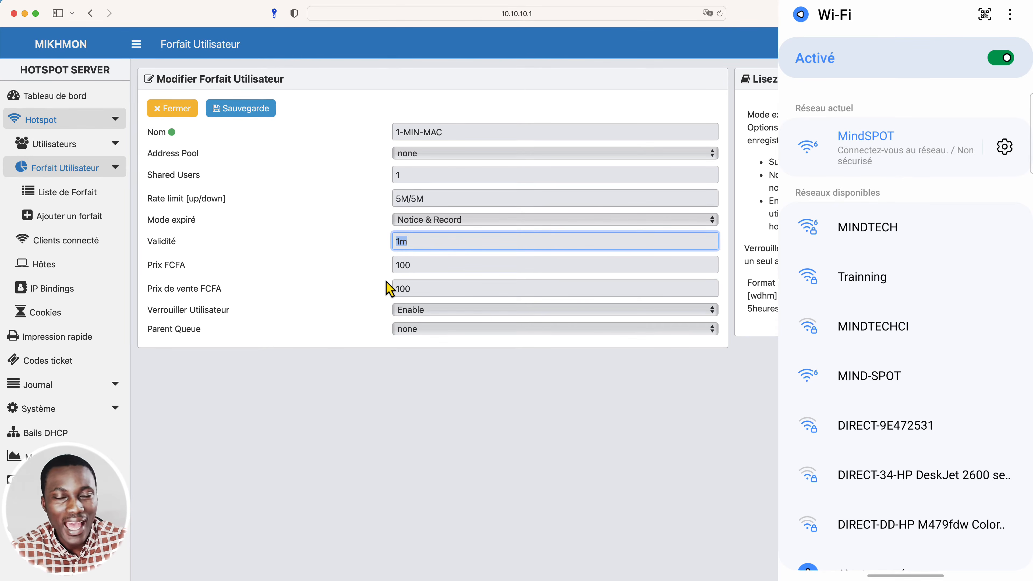
Start a new hotspot user and enter the phone's MAC address in uppercase, separated by colons, as the name.
{"action": "left_click", "coordinate": [105, 145]}
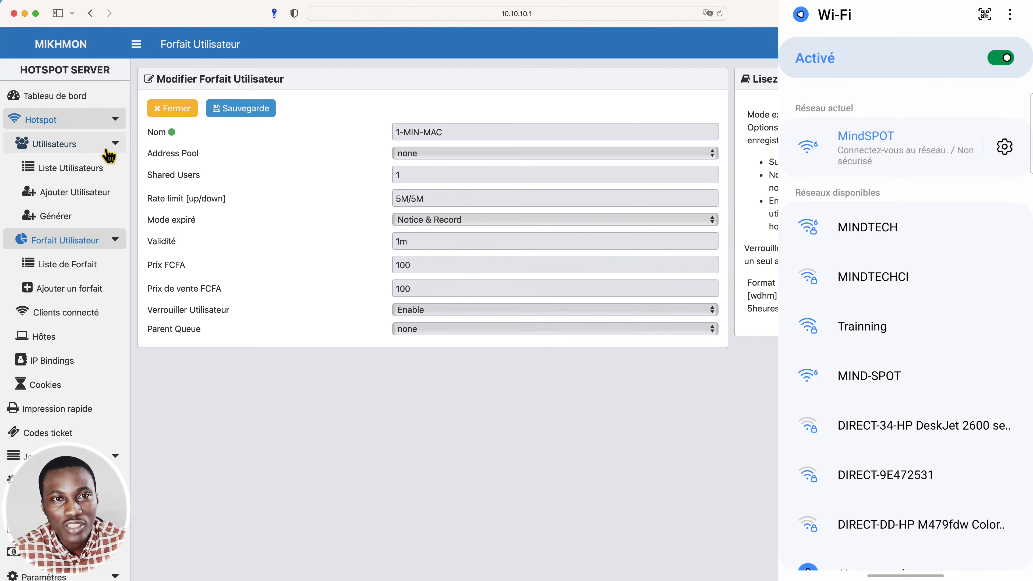
{"action": "left_click", "coordinate": [99, 193]}
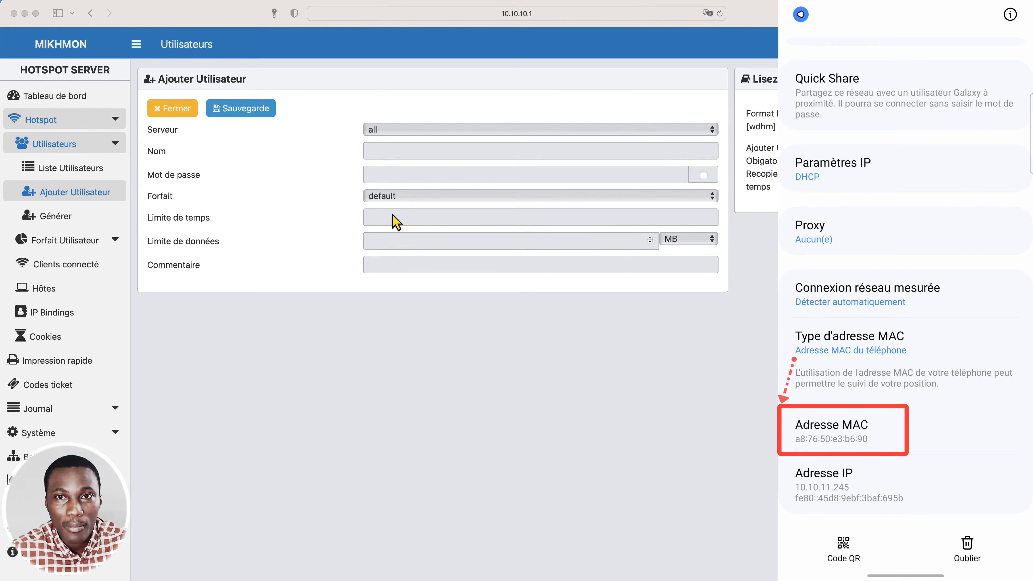
{"action": "left_click", "coordinate": [389, 151]}
{"action": "double_click", "coordinate": [389, 152]}
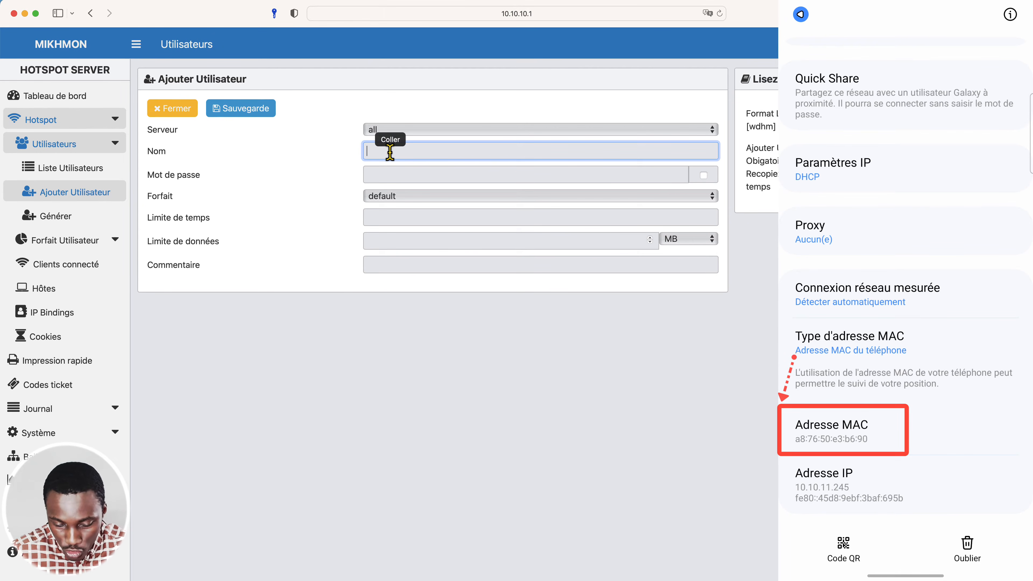
{"action": "type", "text": "A"}
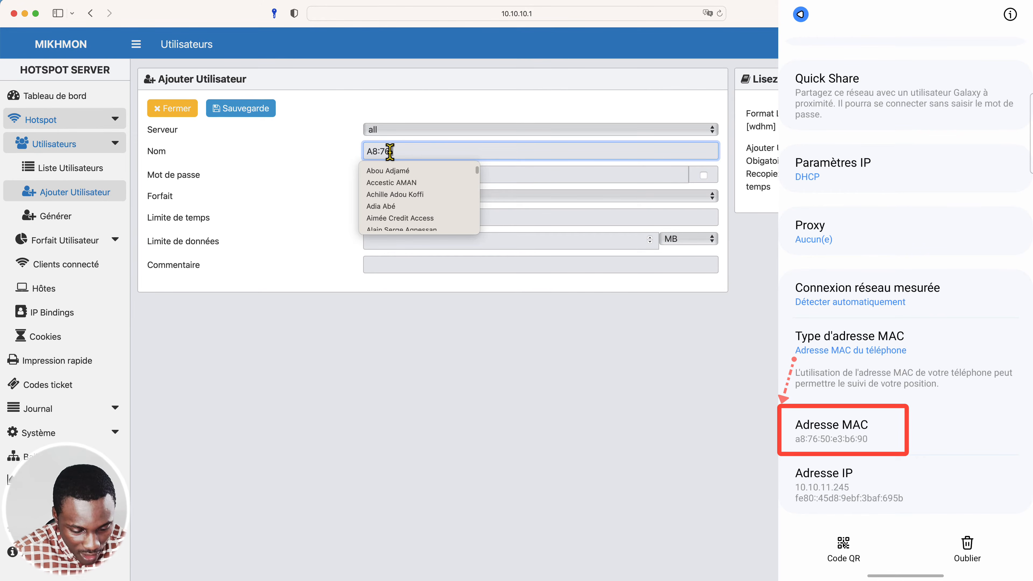
{"action": "type", "text": "8:76"}
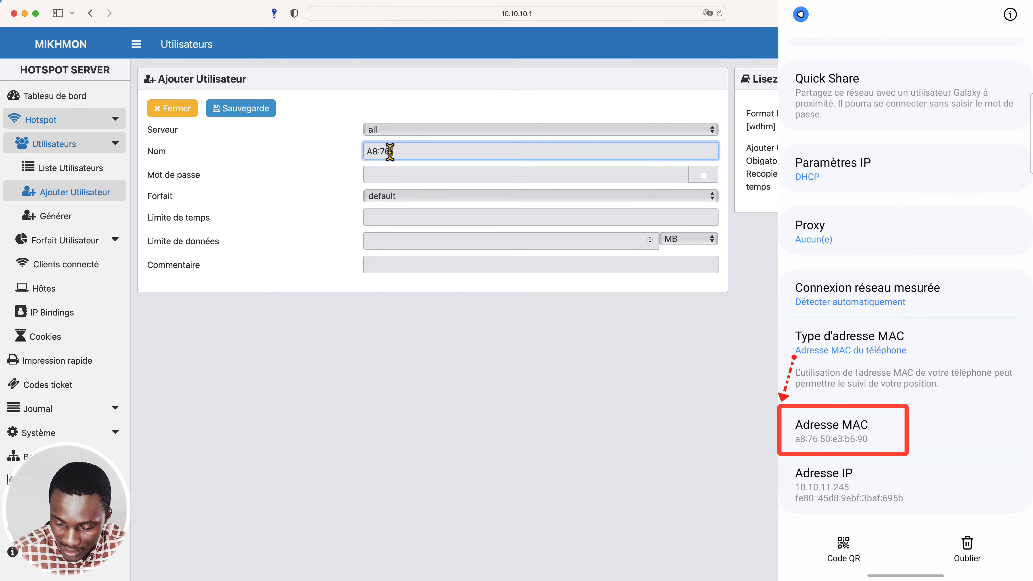
{"action": "type", "text": ":50:E3:B6:90"}
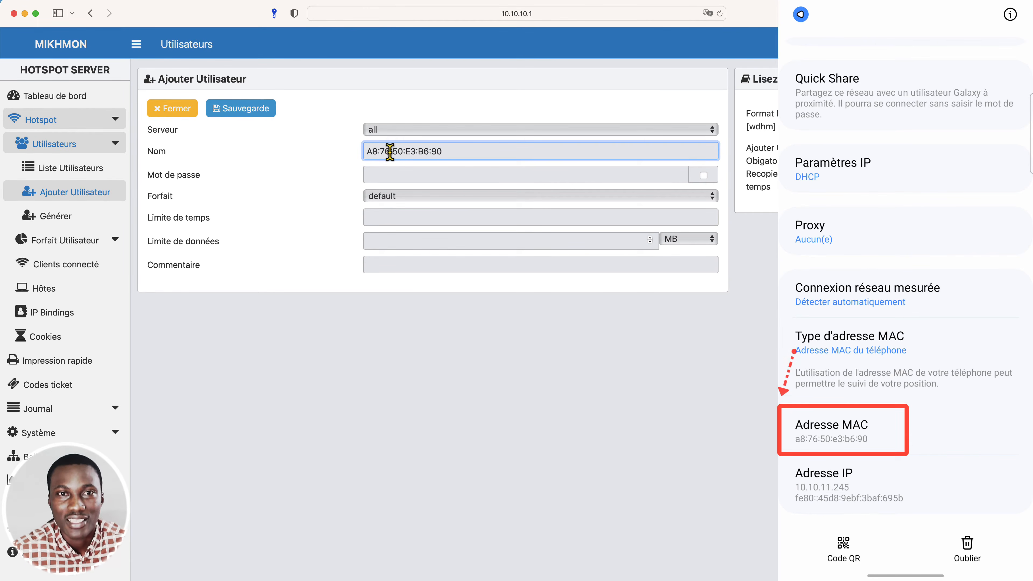
Enter the new user's password in lowercase, with the password shown in plain text.
{"action": "left_click", "coordinate": [433, 177]}
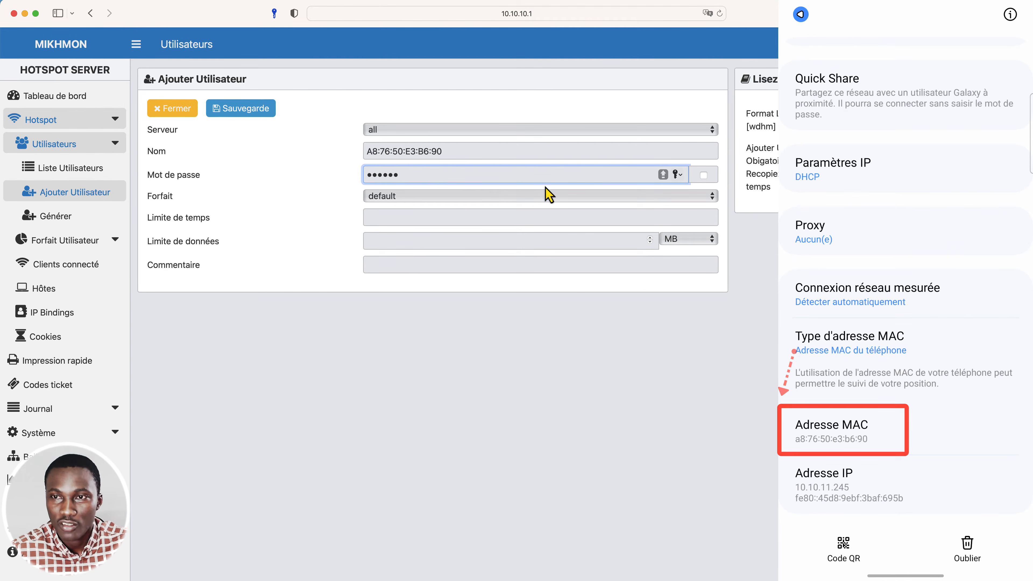
{"action": "left_click", "coordinate": [704, 175]}
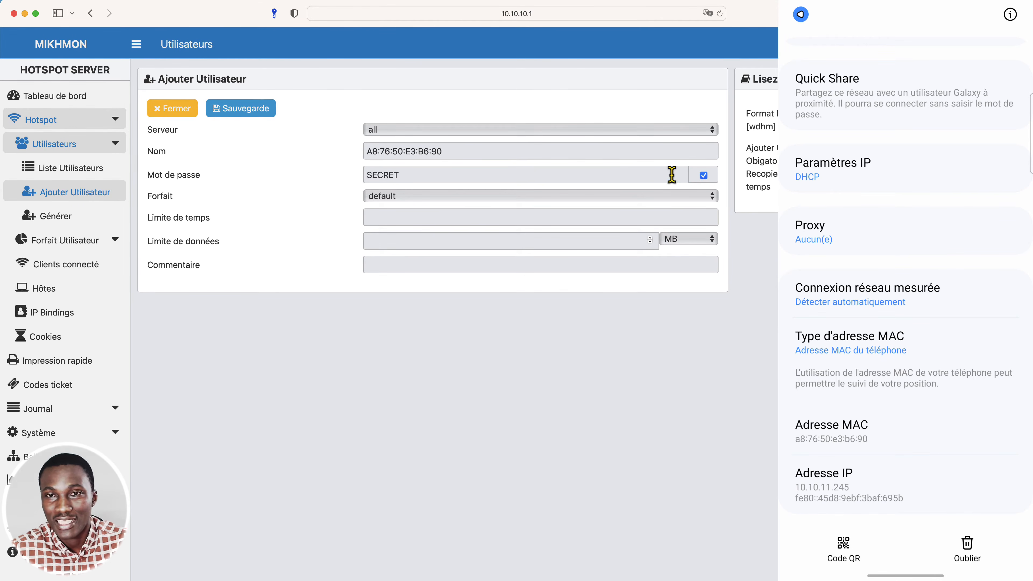
{"action": "left_click", "coordinate": [638, 177]}
{"action": "key", "text": "BackSpace"}
{"action": "key", "text": "BackSpace"}
{"action": "key", "text": "BackSpace"}
{"action": "key", "text": "BackSpace"}
{"action": "key", "text": "BackSpace"}
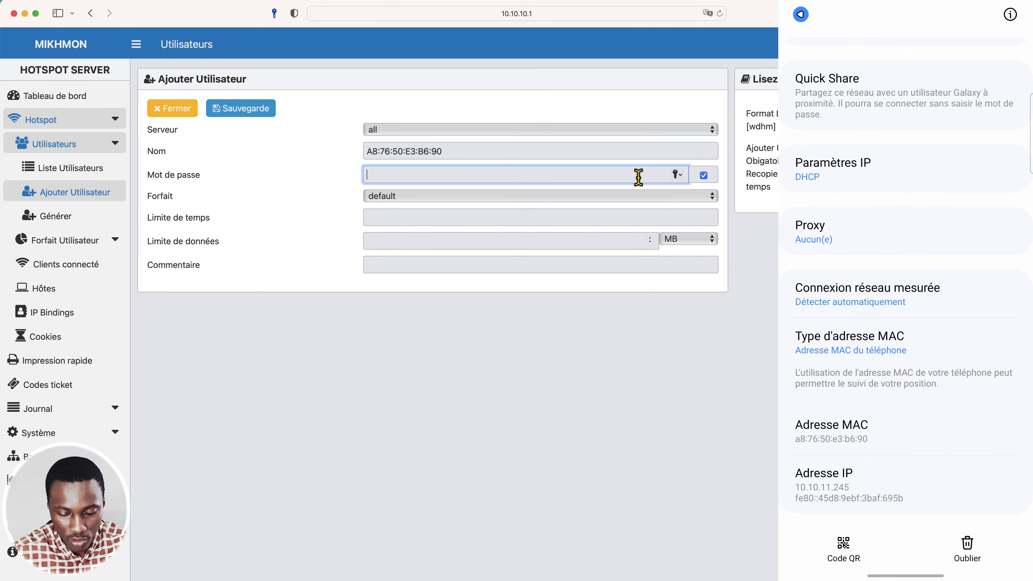
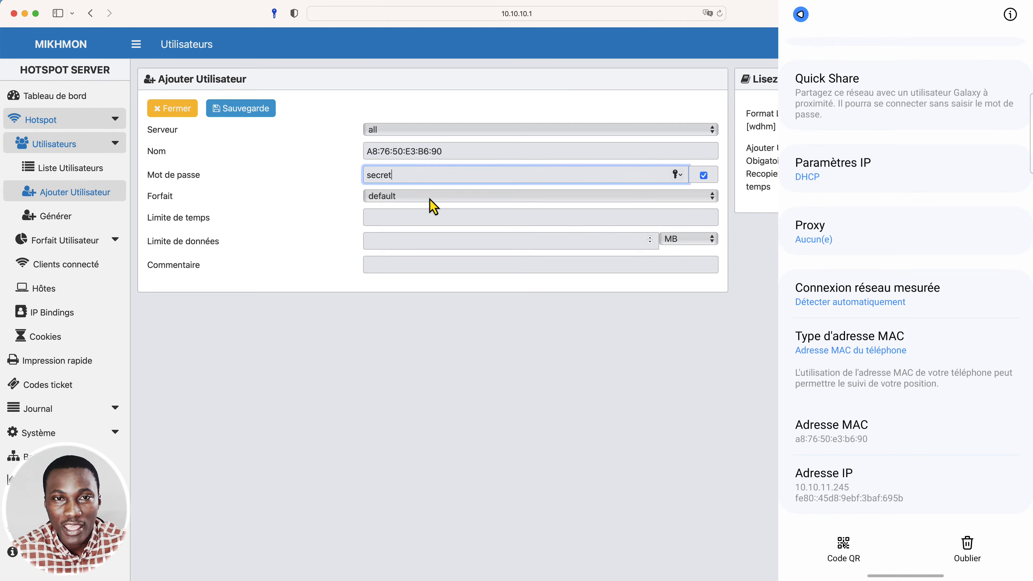
Assign the 1-MIN-MAC plan to the new user and set the time limit to 1m.
{"action": "left_click", "coordinate": [434, 206]}
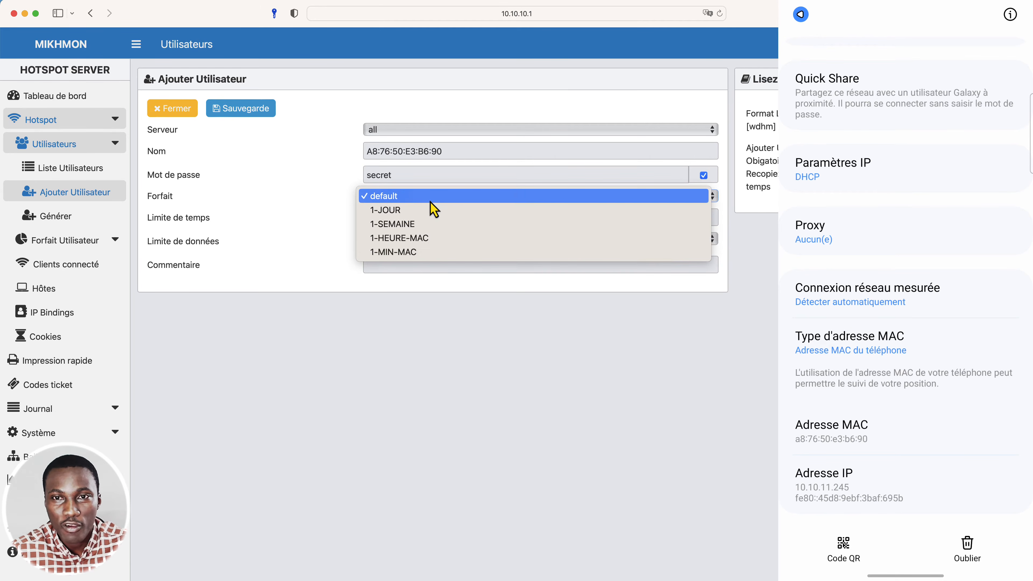
{"action": "left_click", "coordinate": [417, 252]}
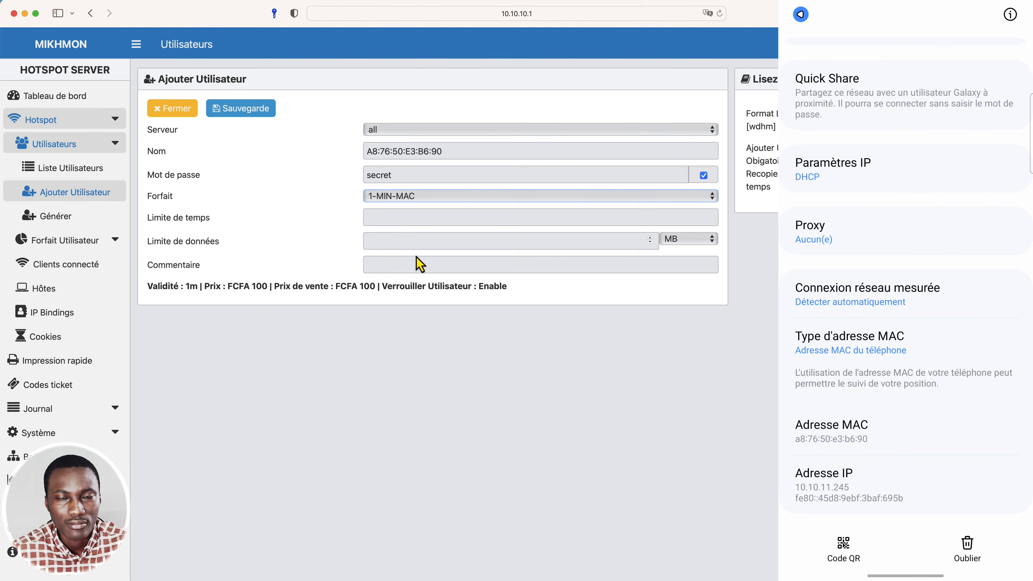
{"action": "left_click", "coordinate": [412, 219]}
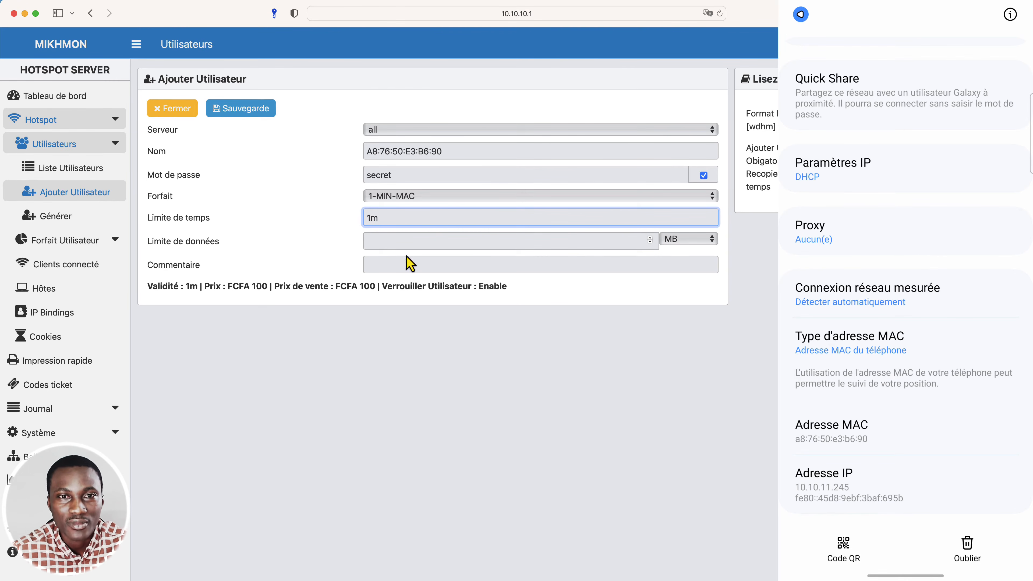
Add the comment MINDTECH to the new hotspot user, save it and decline storing the password in the keychain.
{"action": "left_click", "coordinate": [377, 266]}
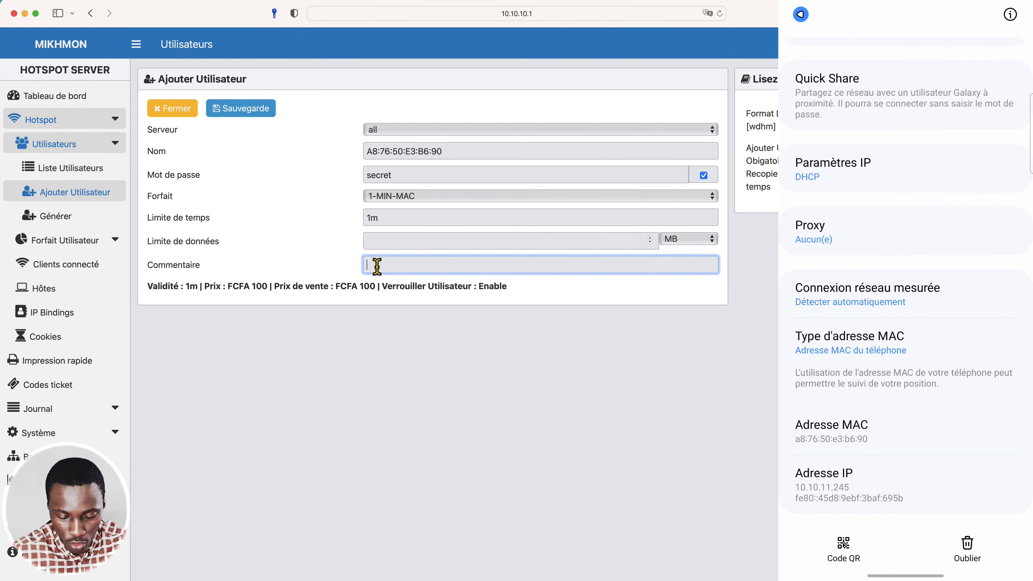
{"action": "type", "text": "MINUTECH"}
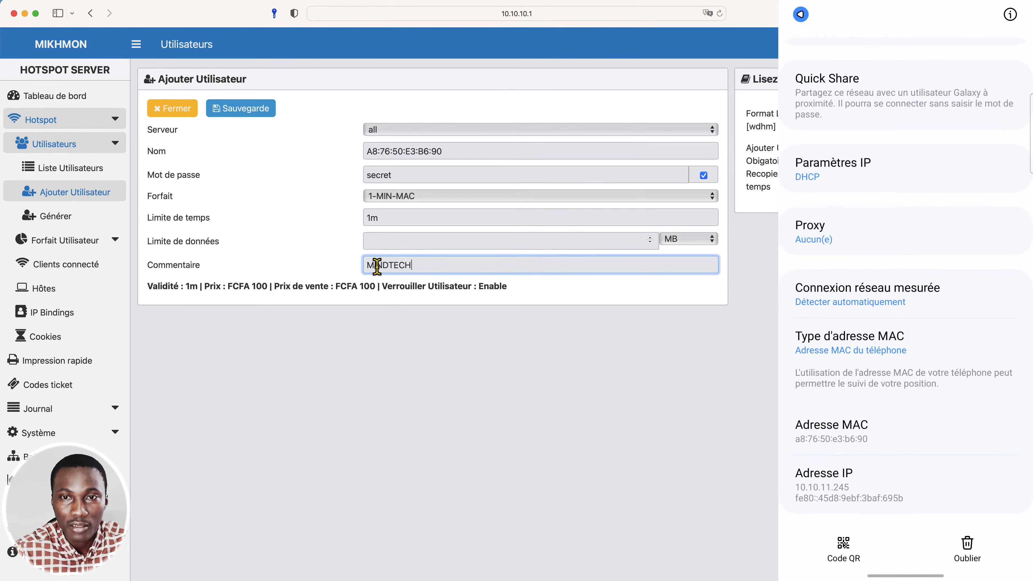
{"action": "left_click", "coordinate": [421, 365]}
{"action": "left_click", "coordinate": [245, 106]}
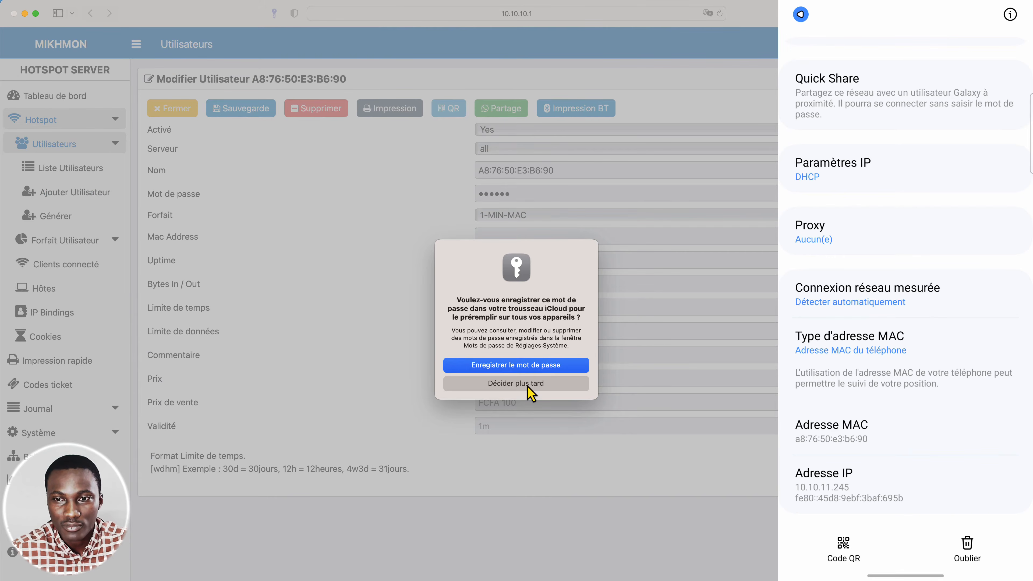
{"action": "left_click", "coordinate": [516, 383]}
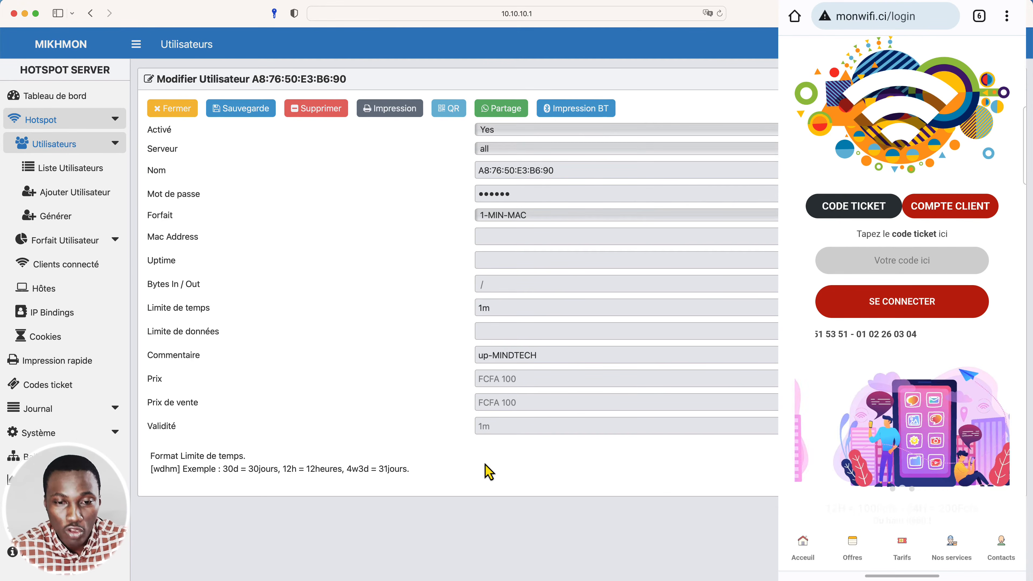
Switch to WinBox and remove the phone's entry from the hotspot hosts list to force it to log in by MAC.
{"action": "left_click", "coordinate": [431, 578]}
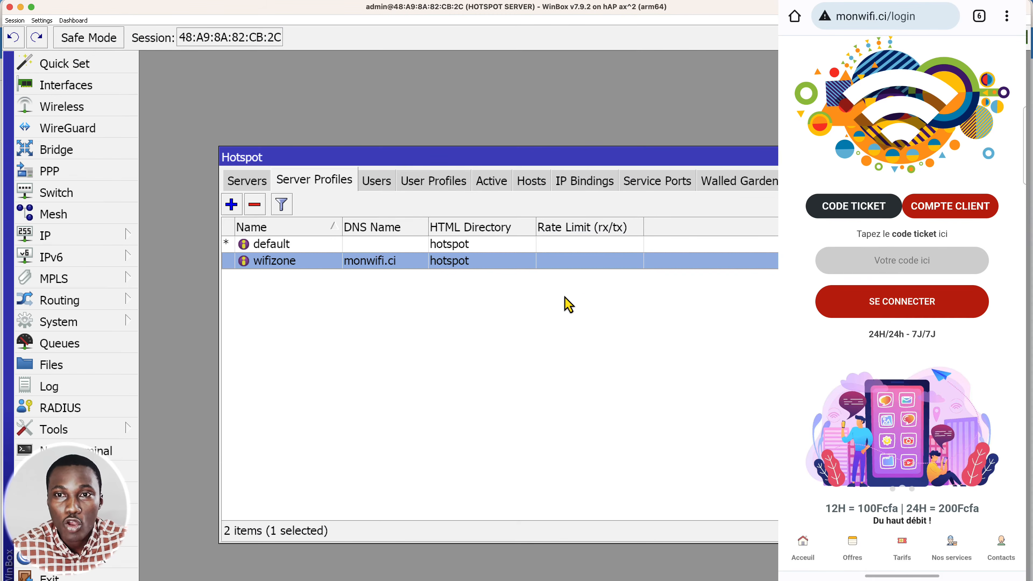
{"action": "left_click", "coordinate": [529, 184]}
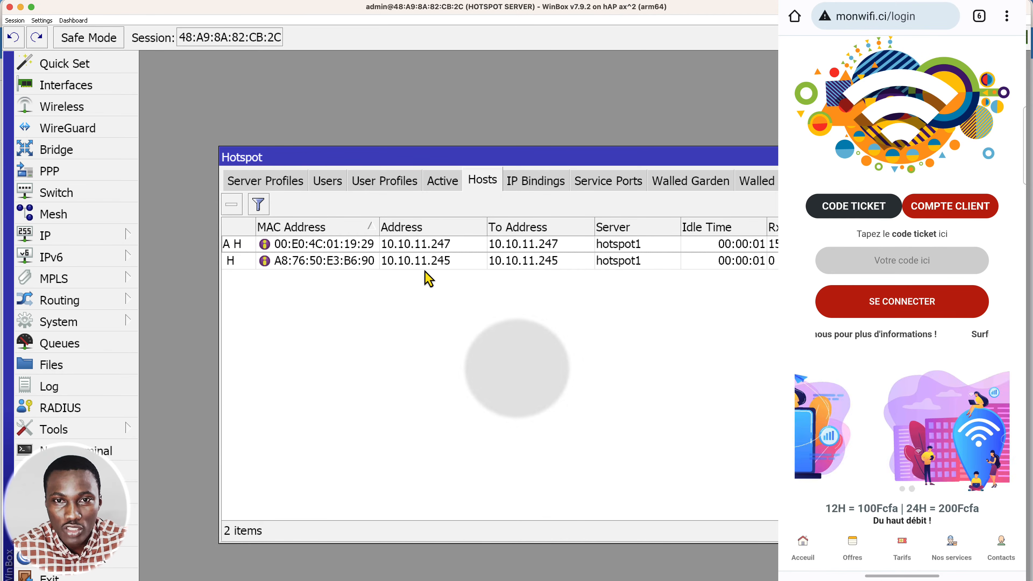
{"action": "left_click", "coordinate": [284, 263]}
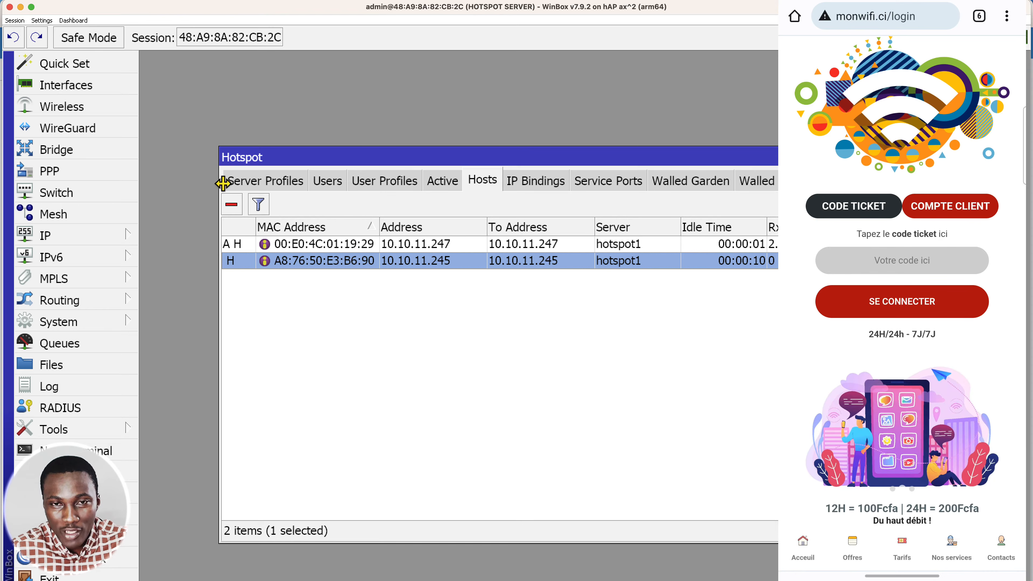
{"action": "left_click", "coordinate": [232, 206]}
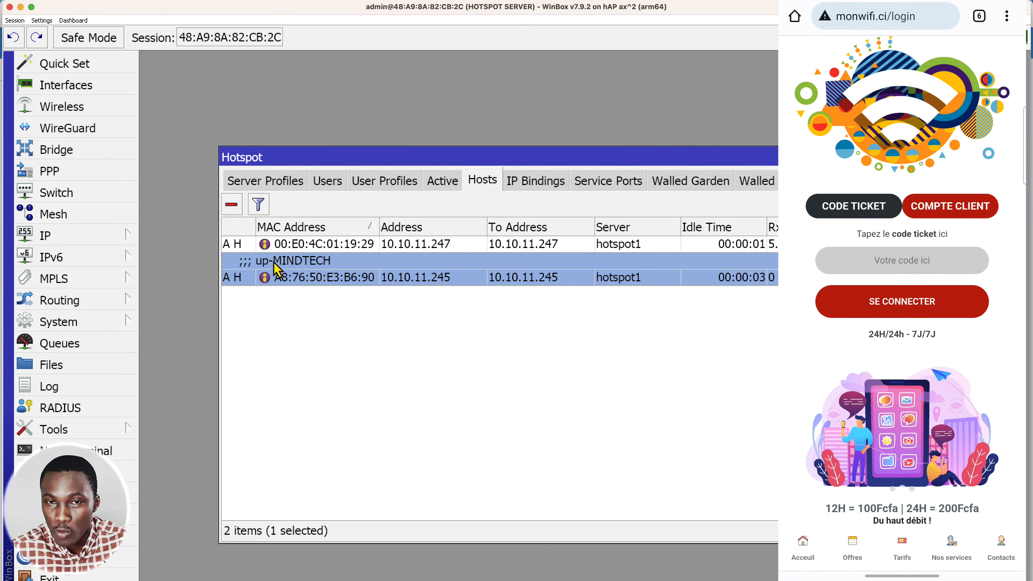
Examine the phone's flags in the hosts list and its active hotspot session, widening the User column to read the full MAC address.
{"action": "left_click", "coordinate": [278, 270]}
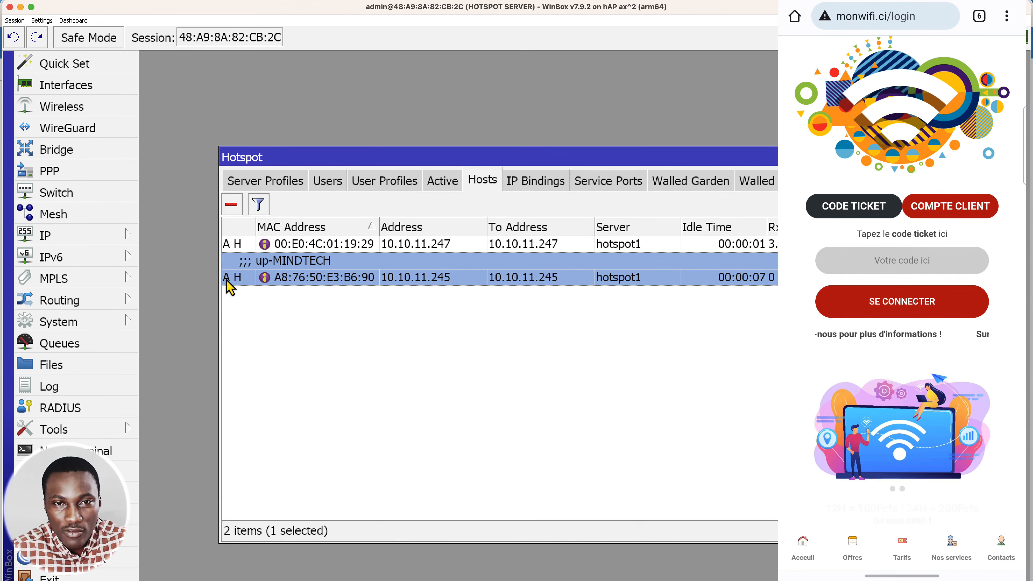
{"action": "mouse_move", "coordinate": [230, 288]}
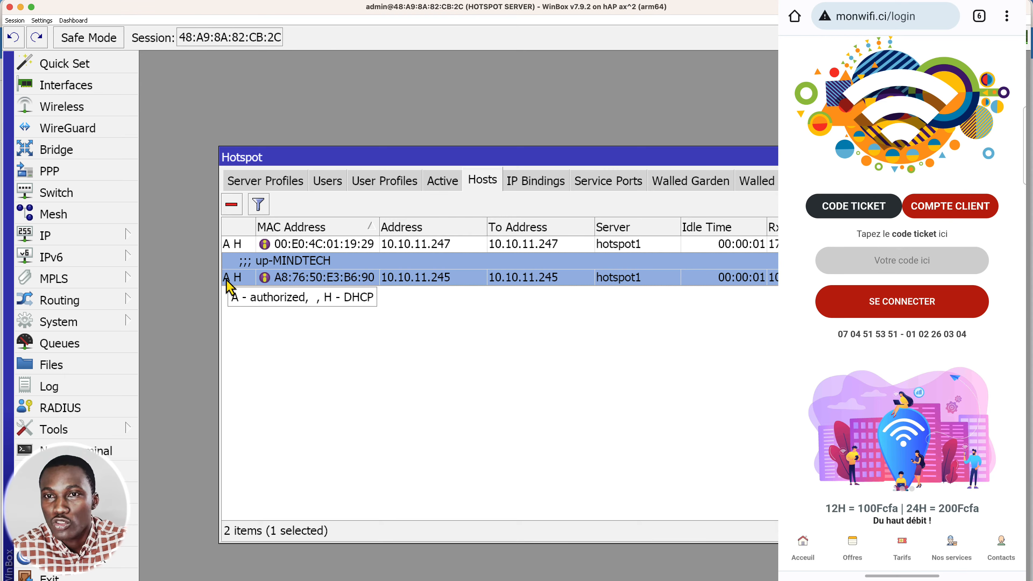
{"action": "left_click", "coordinate": [442, 181]}
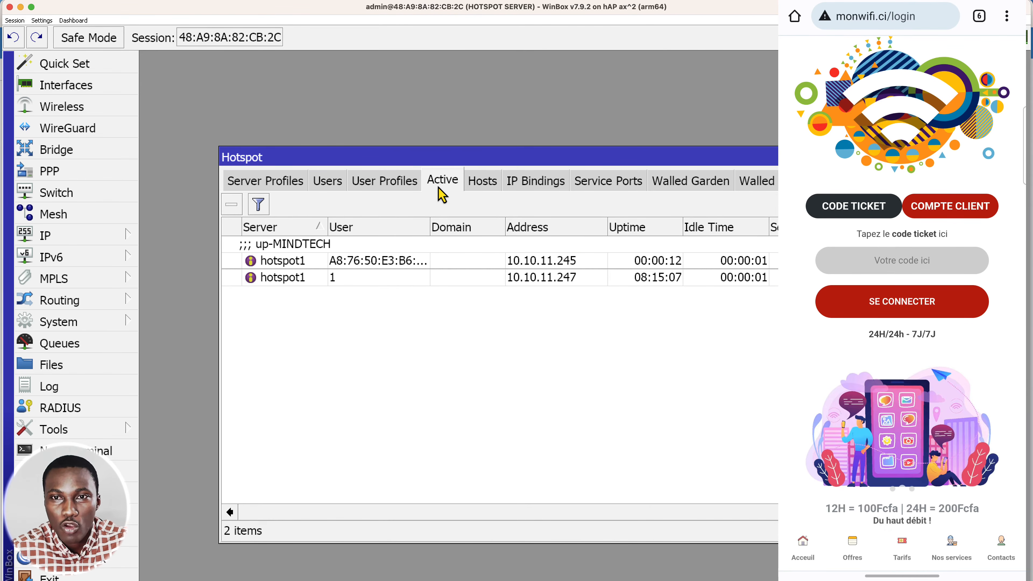
{"action": "left_click", "coordinate": [393, 263]}
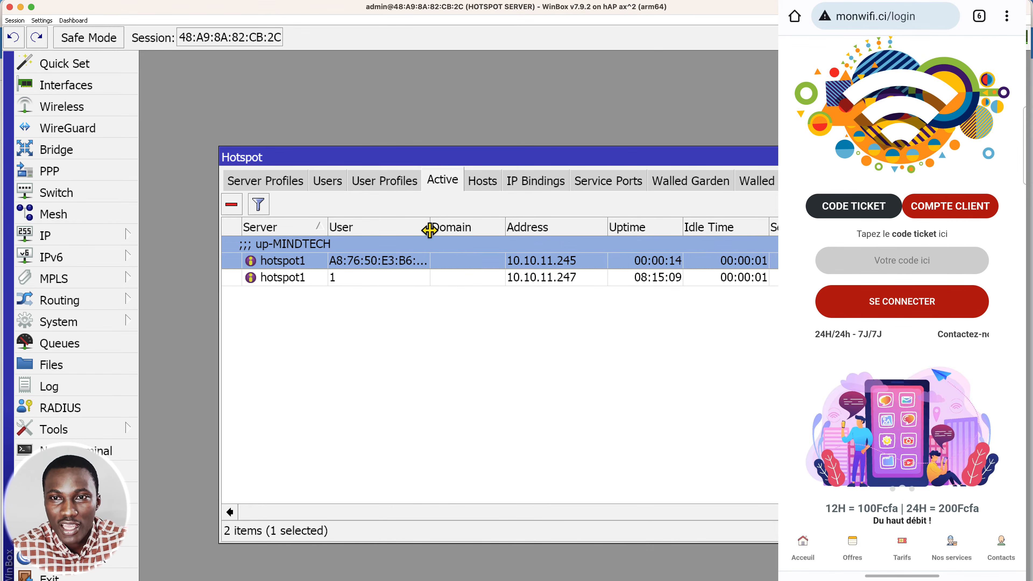
{"action": "left_click_drag", "start_coordinate": [430, 230], "coordinate": [451, 229]}
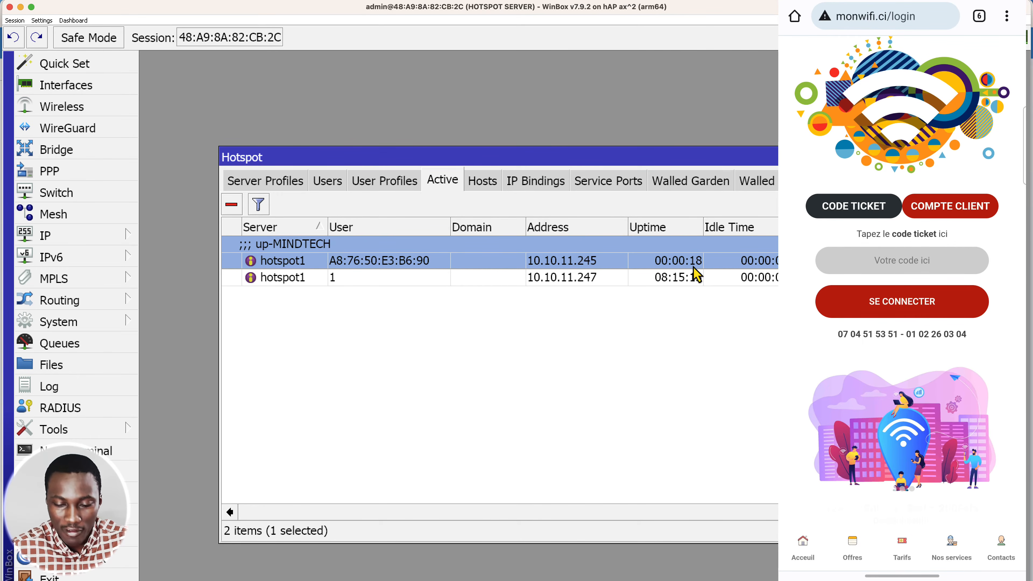
Check the hotspot page at 10.10.10.1 in the phone's browser during the active session and again once the one-minute limit is over.
{"action": "left_click", "coordinate": [849, 22]}
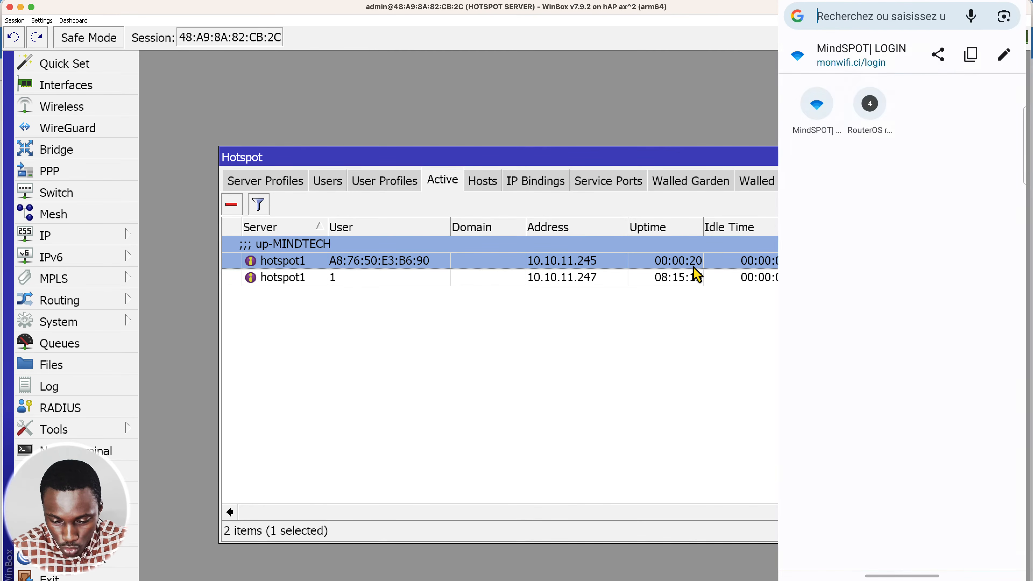
{"action": "type", "text": "10."}
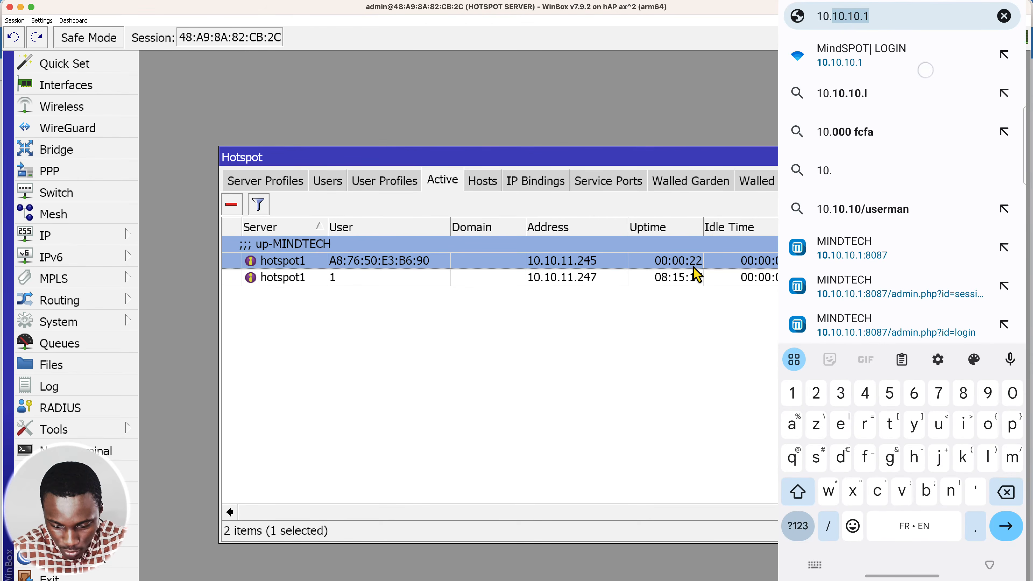
{"action": "left_click", "coordinate": [926, 70]}
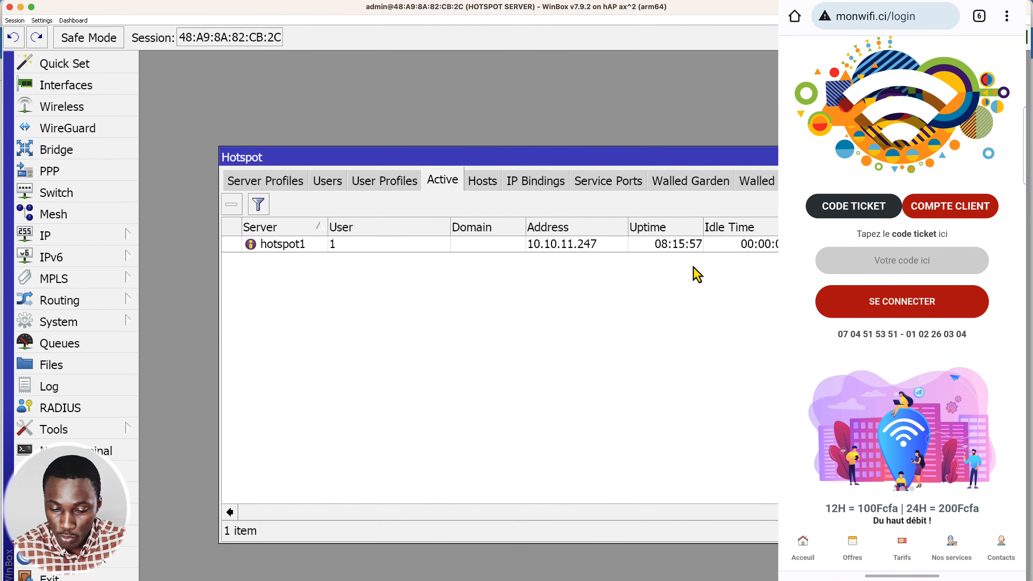
{"action": "left_click", "coordinate": [856, 21]}
{"action": "type", "text": "10"}
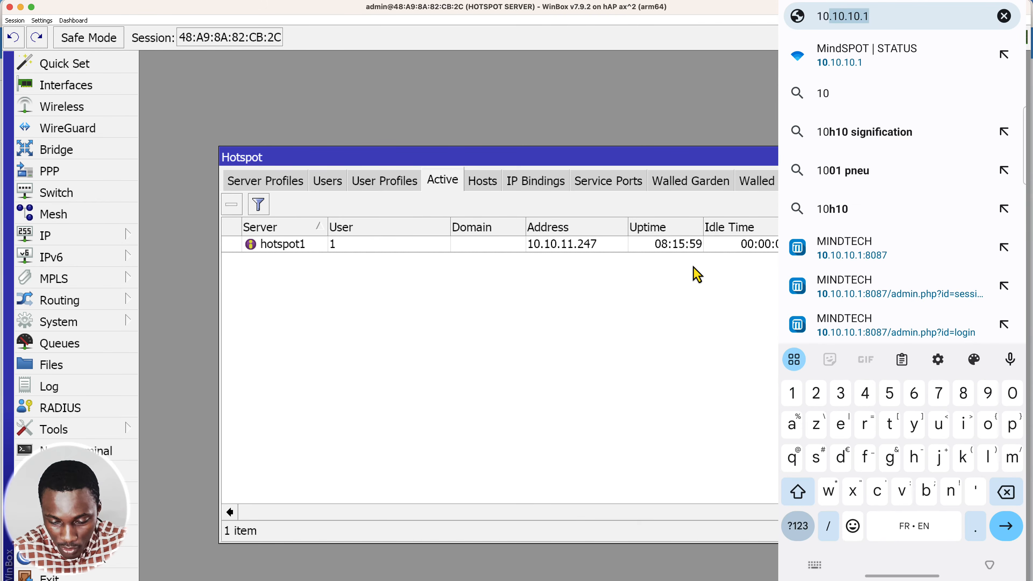
{"action": "left_click", "coordinate": [911, 57]}
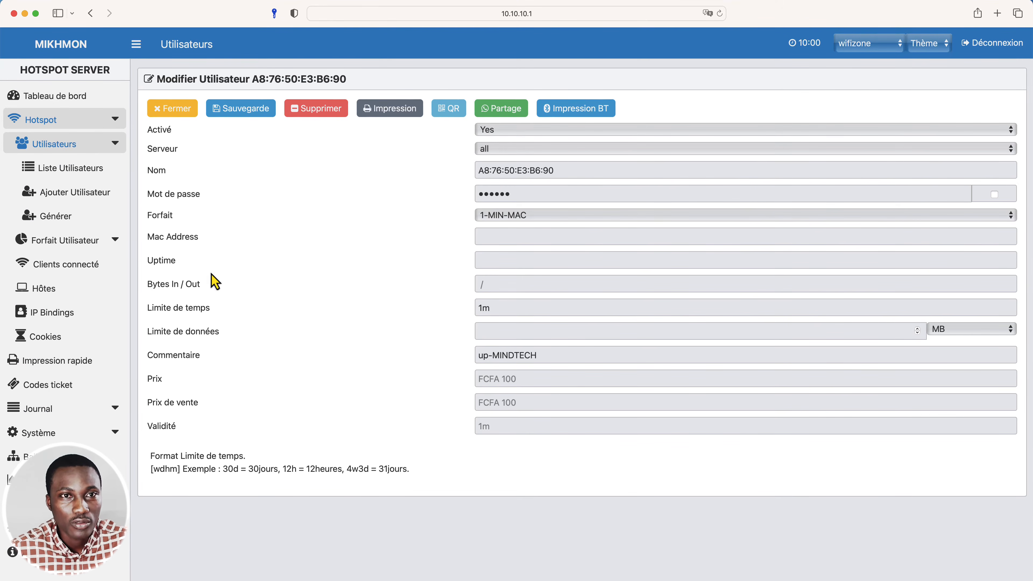
Switch to Mikhmon, review the hotspot log on the dashboard and open the hotspot user list.
{"action": "left_click", "coordinate": [48, 98]}
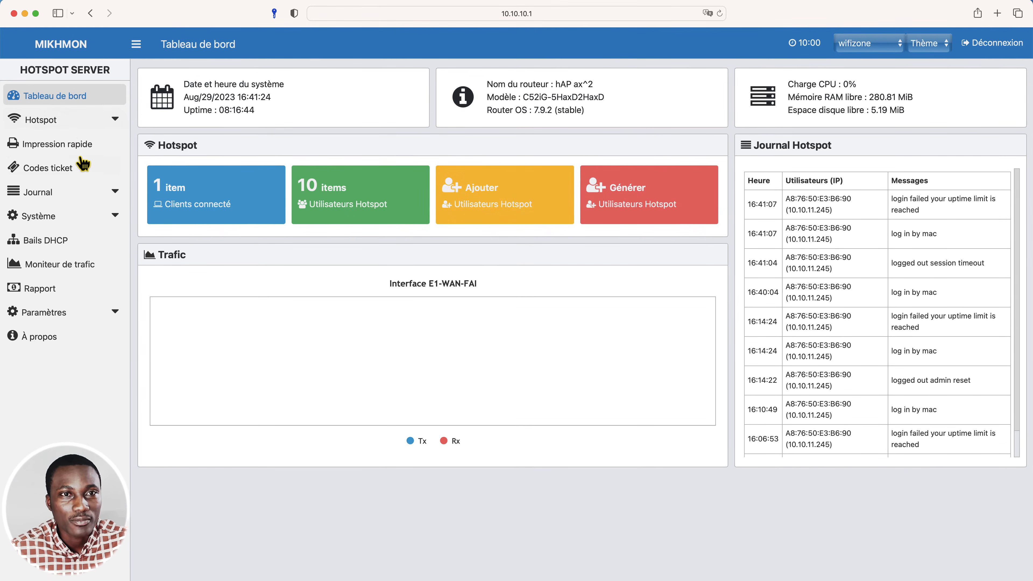
{"action": "left_click", "coordinate": [84, 122]}
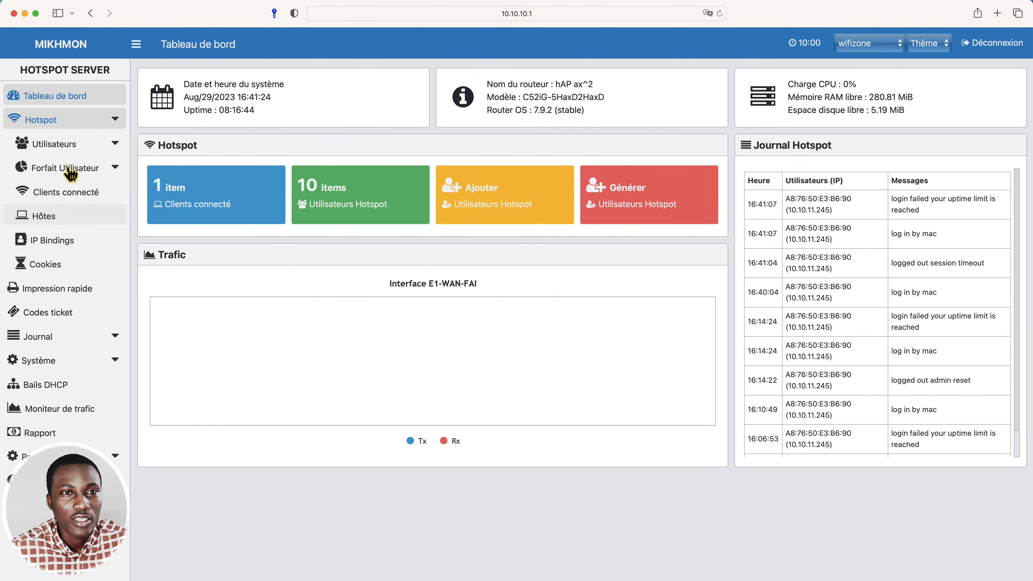
{"action": "left_click", "coordinate": [73, 148]}
{"action": "left_click", "coordinate": [74, 170]}
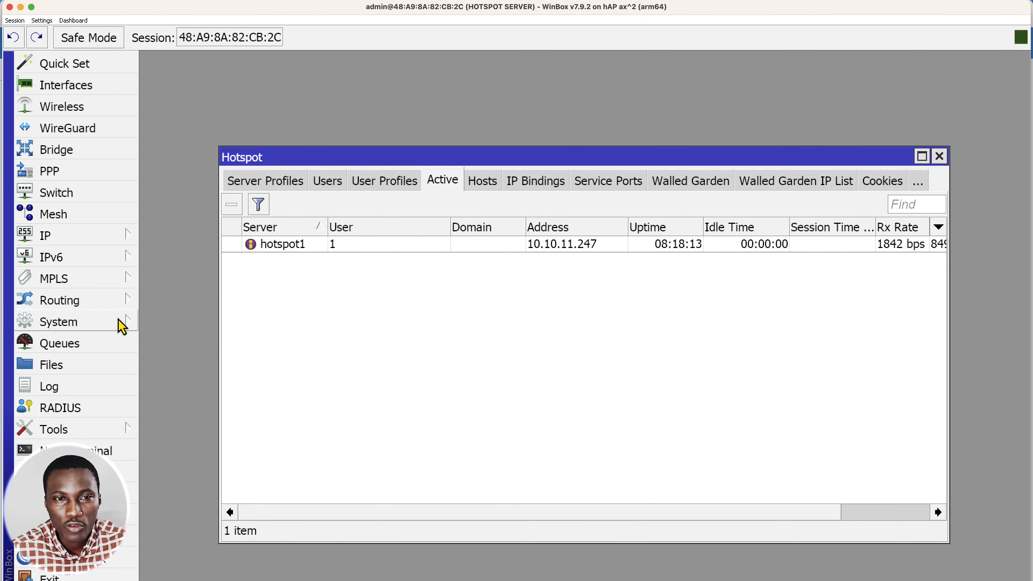
Switch to WinBox and examine the Mikhmon entries in the system script list.
{"action": "left_click", "coordinate": [122, 326]}
{"action": "left_click", "coordinate": [186, 548]}
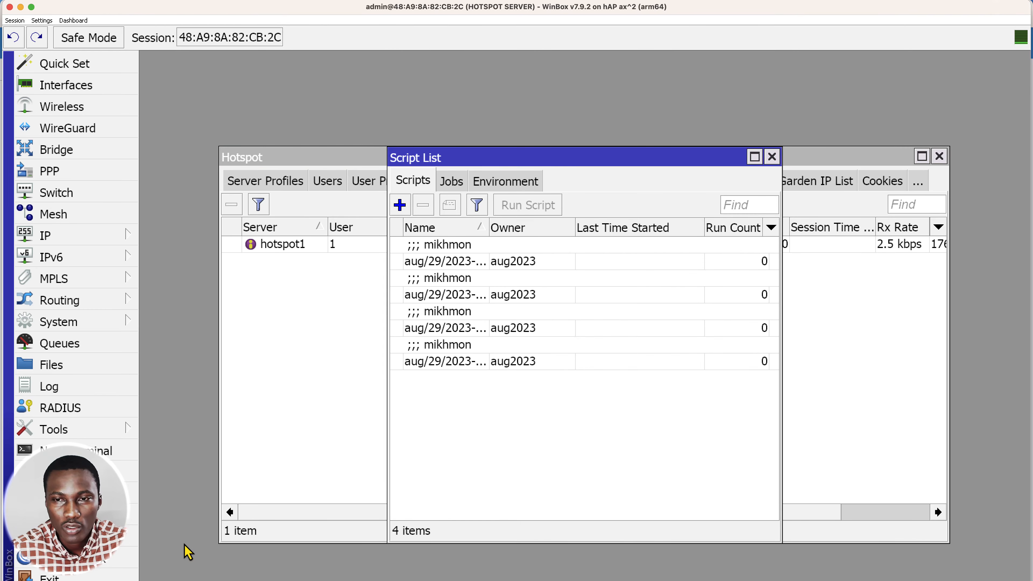
{"action": "left_click", "coordinate": [493, 267]}
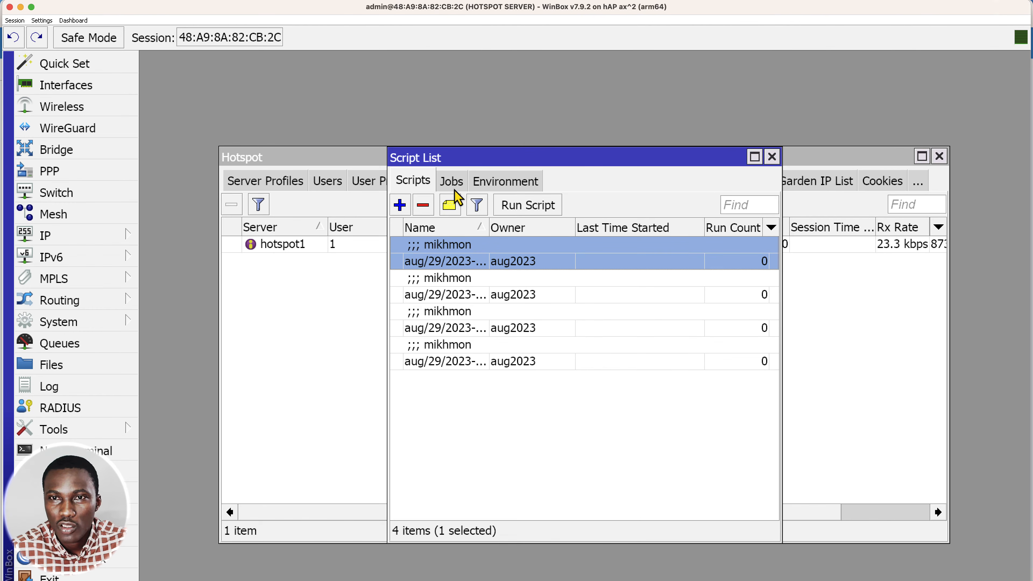
Inspect the MAC plans' monitor tasks and the 1-MIN-MAC task's interval in the system scheduler, cancel its dialog and close the scheduler.
{"action": "left_click", "coordinate": [102, 322]}
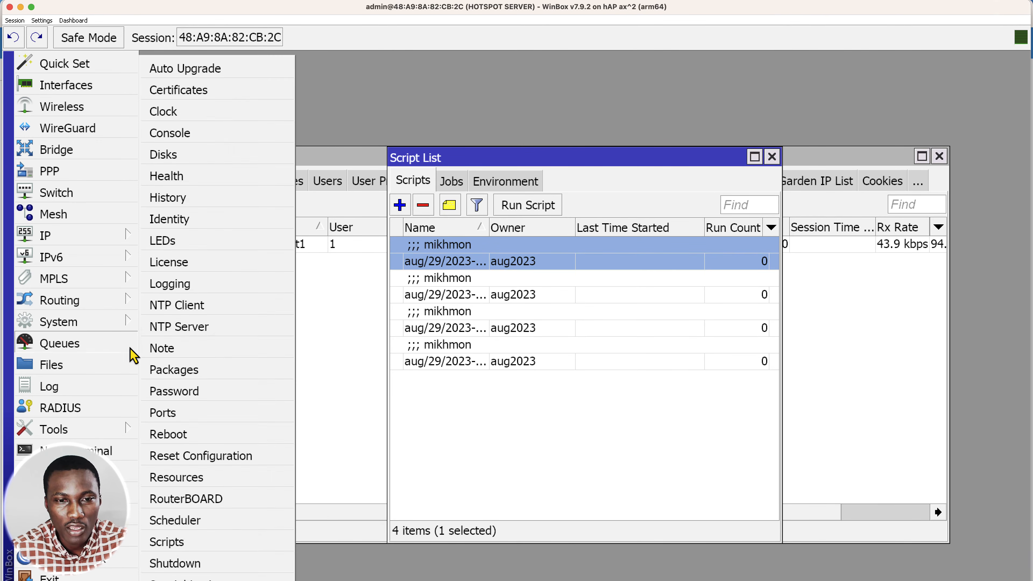
{"action": "left_click", "coordinate": [257, 521]}
{"action": "left_click", "coordinate": [400, 315]}
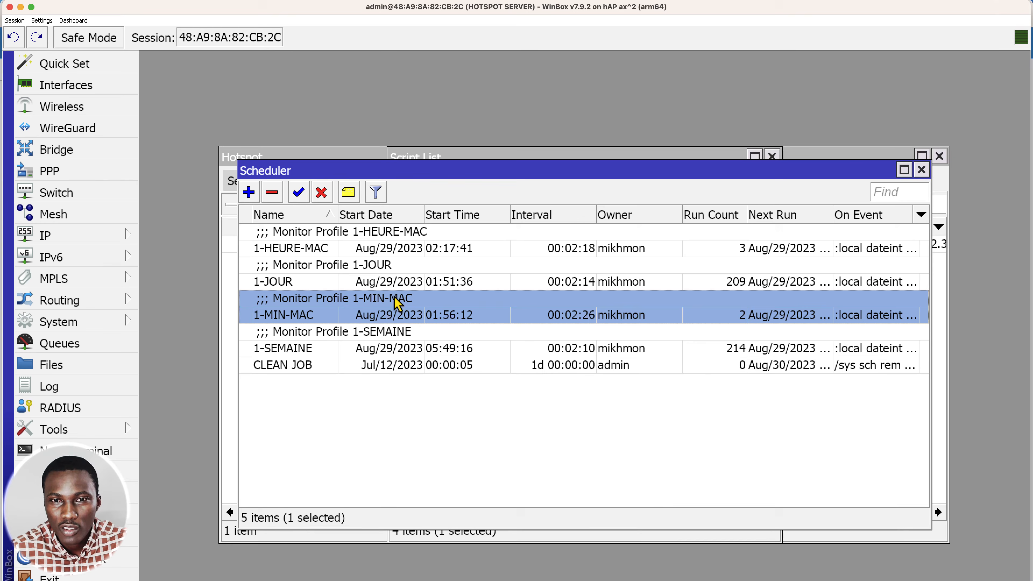
{"action": "left_click", "coordinate": [358, 249]}
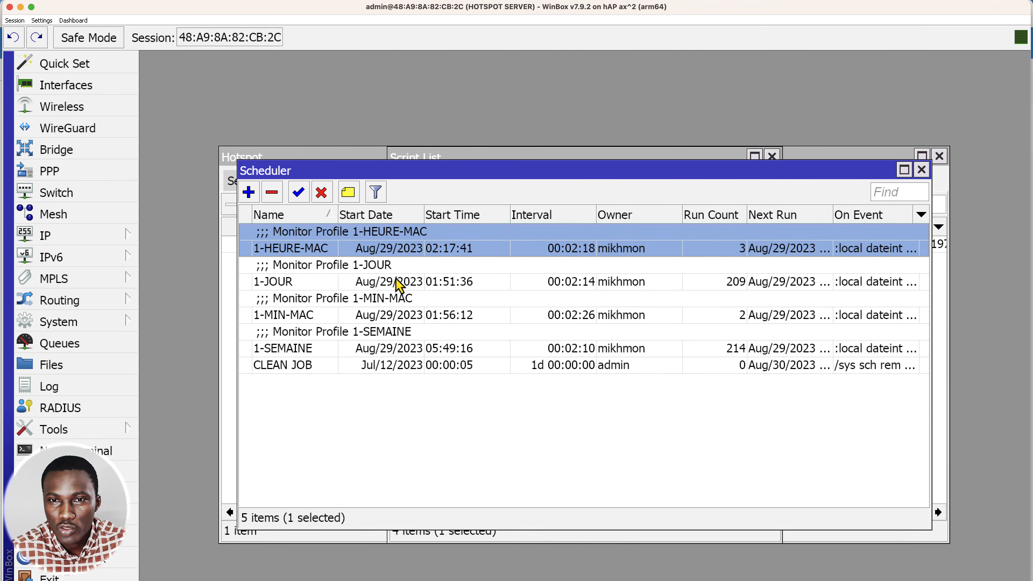
{"action": "left_click", "coordinate": [401, 304]}
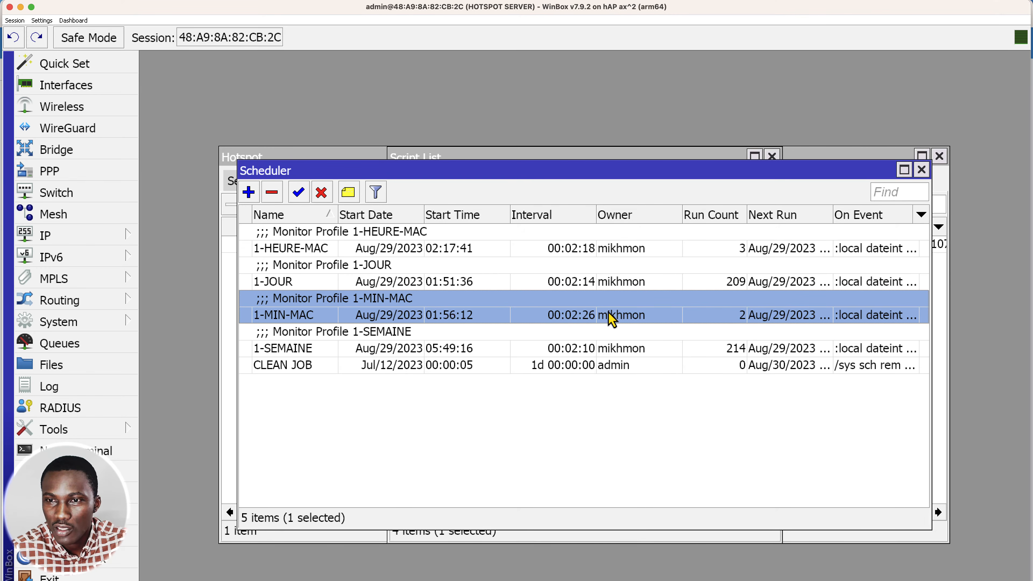
{"action": "double_click", "coordinate": [575, 320]}
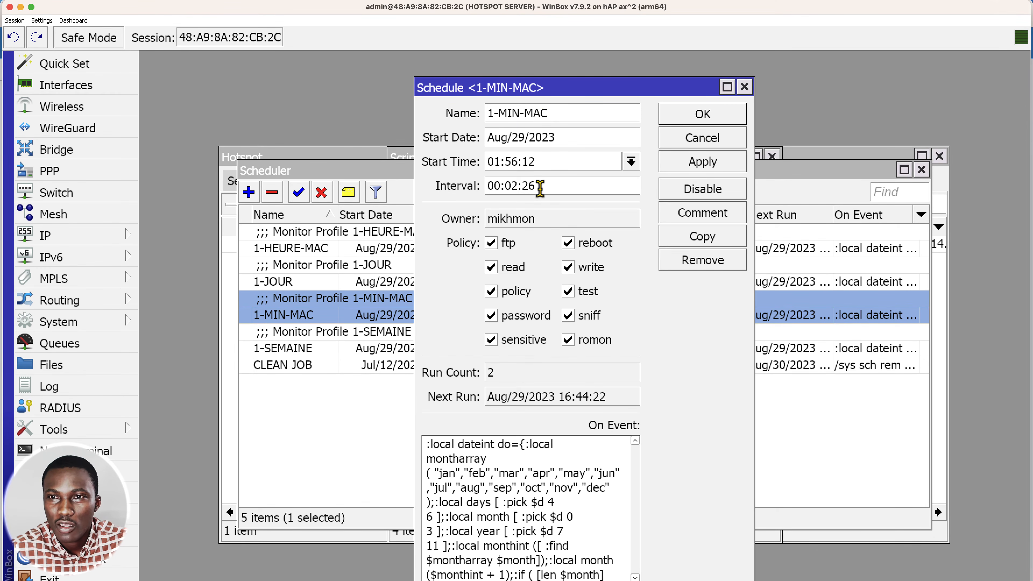
{"action": "left_click_drag", "start_coordinate": [537, 186], "coordinate": [458, 186]}
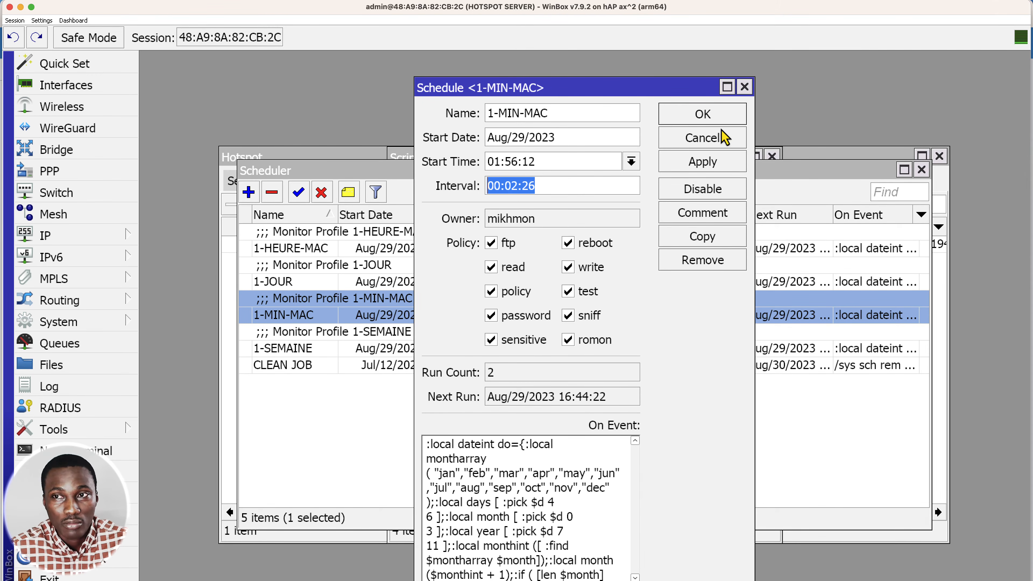
{"action": "left_click", "coordinate": [703, 138]}
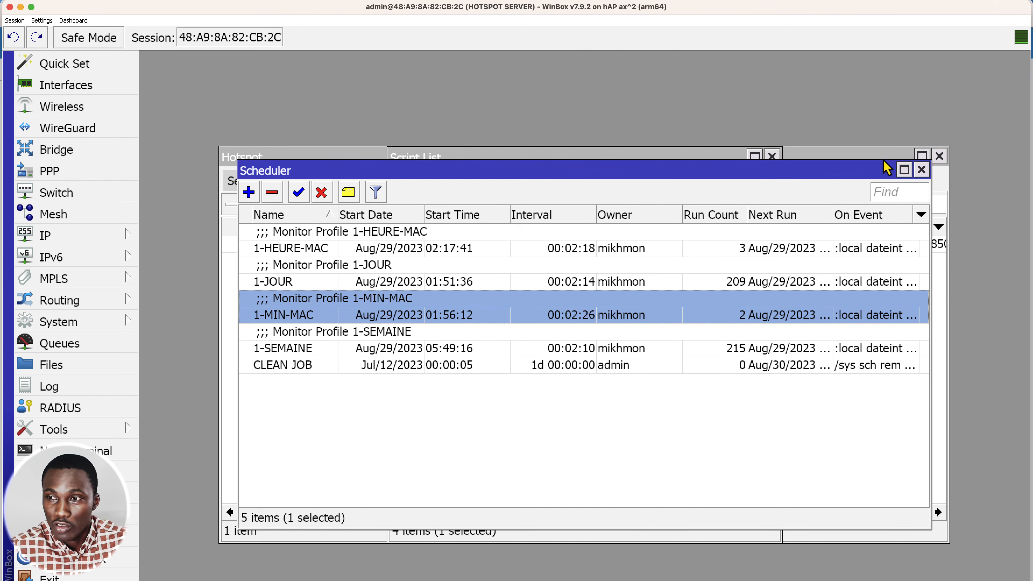
{"action": "left_click", "coordinate": [922, 170]}
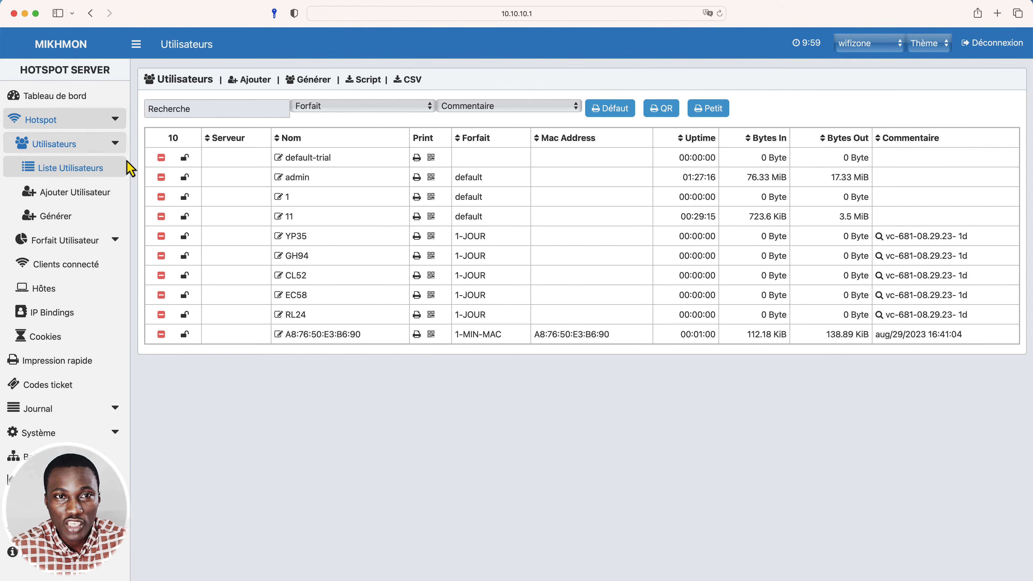
Return to Mikhmon, reload the hotspot user list and dashboard, and check the expiry comment of the phone's MAC user.
{"action": "left_click", "coordinate": [66, 173]}
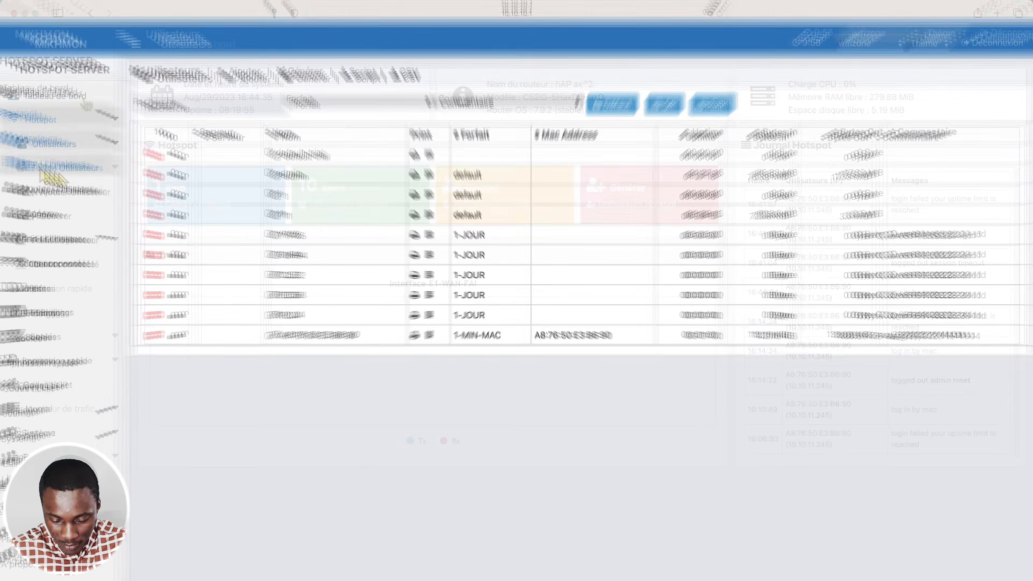
{"action": "left_click", "coordinate": [84, 97]}
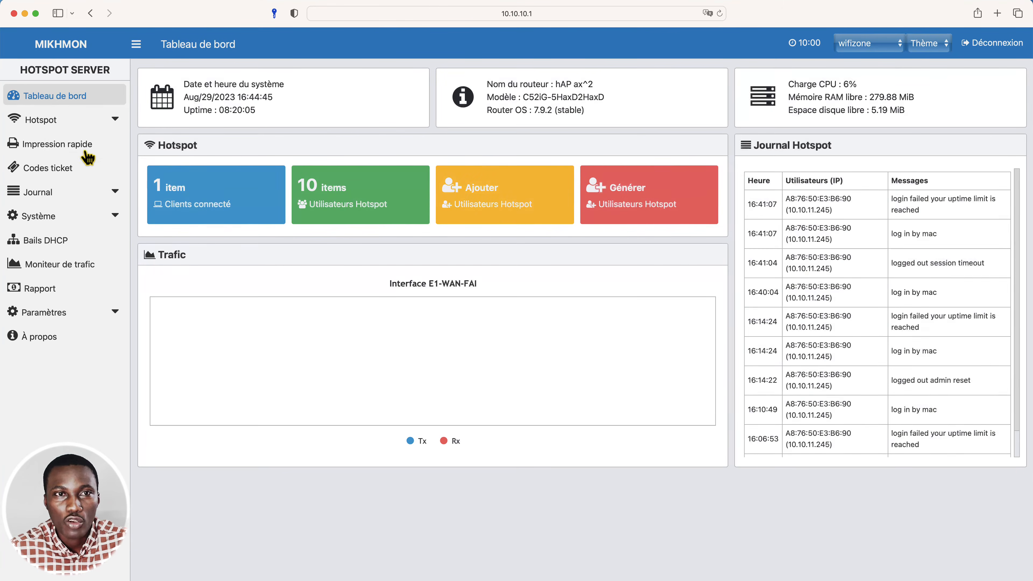
{"action": "left_click", "coordinate": [113, 121]}
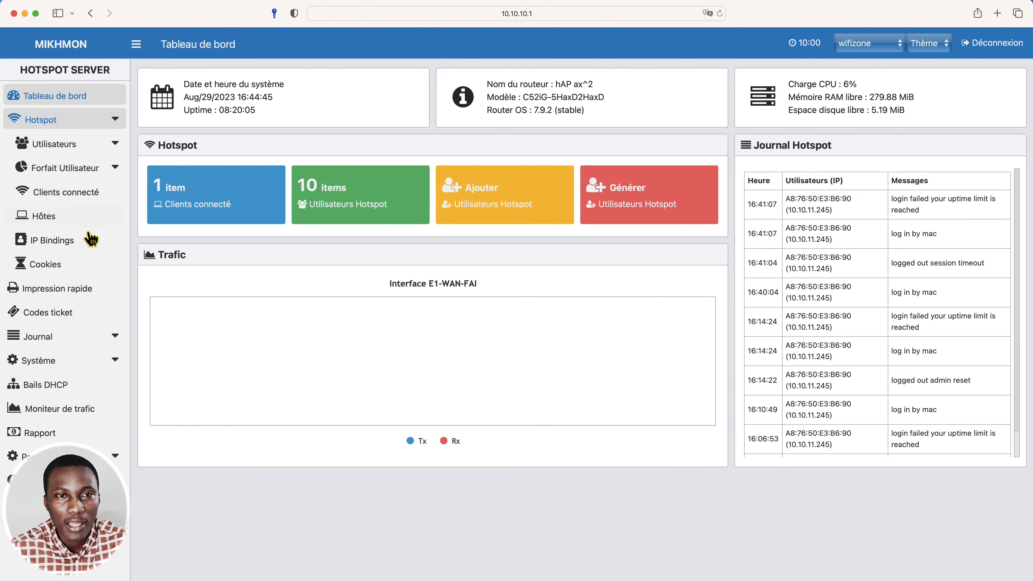
{"action": "left_click", "coordinate": [114, 147]}
{"action": "left_click", "coordinate": [94, 172]}
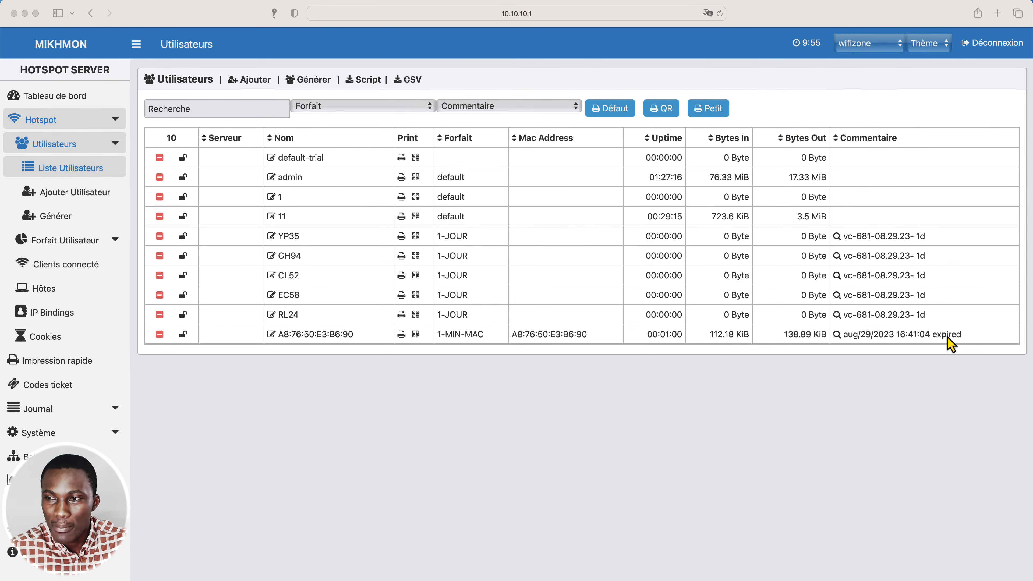
Open the phone's expired MAC user from the Mikhmon user list for editing and reset it.
{"action": "left_click", "coordinate": [968, 348]}
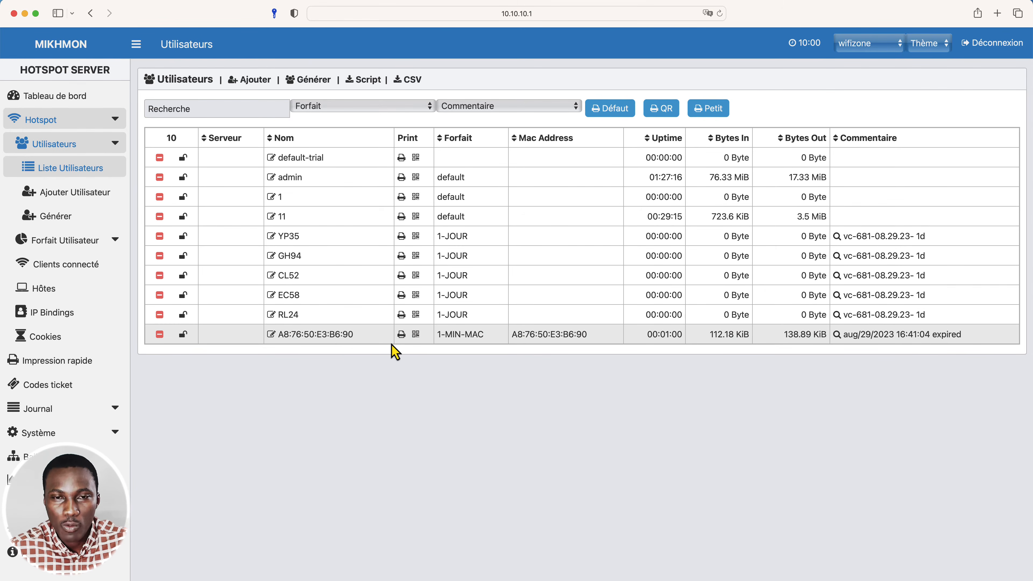
{"action": "left_click", "coordinate": [273, 336]}
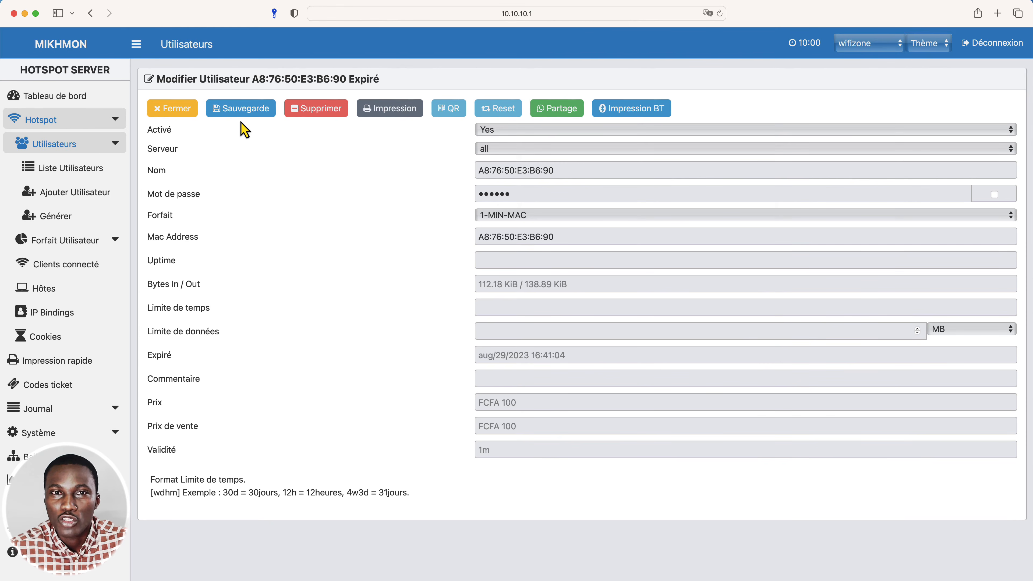
{"action": "left_click", "coordinate": [179, 115]}
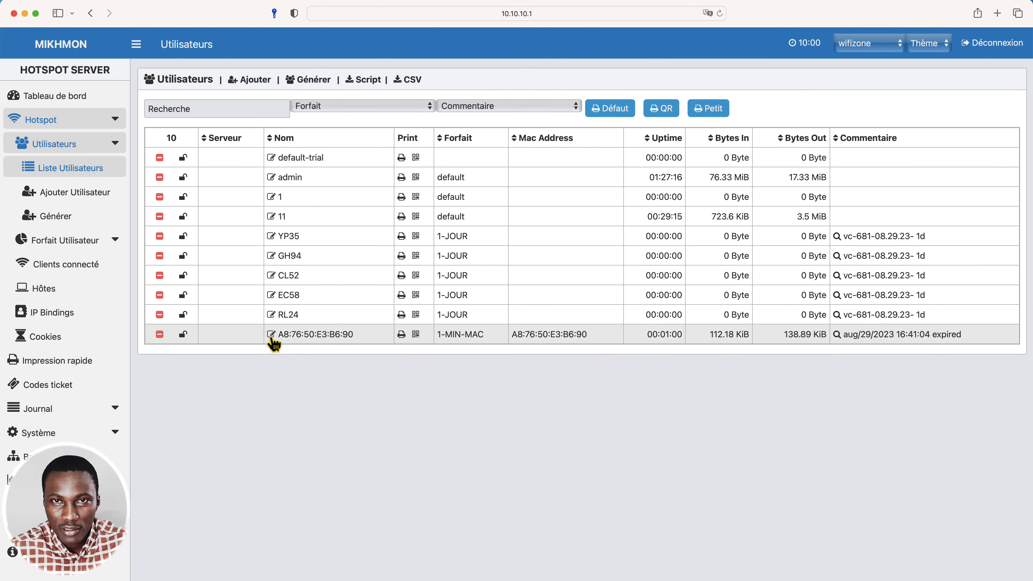
{"action": "left_click", "coordinate": [272, 335]}
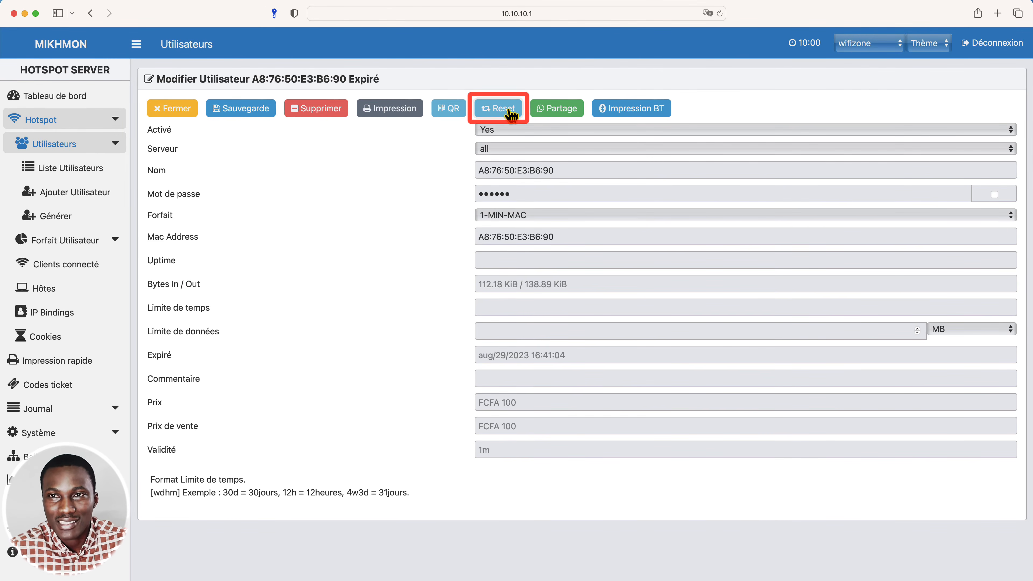
{"action": "left_click", "coordinate": [510, 115]}
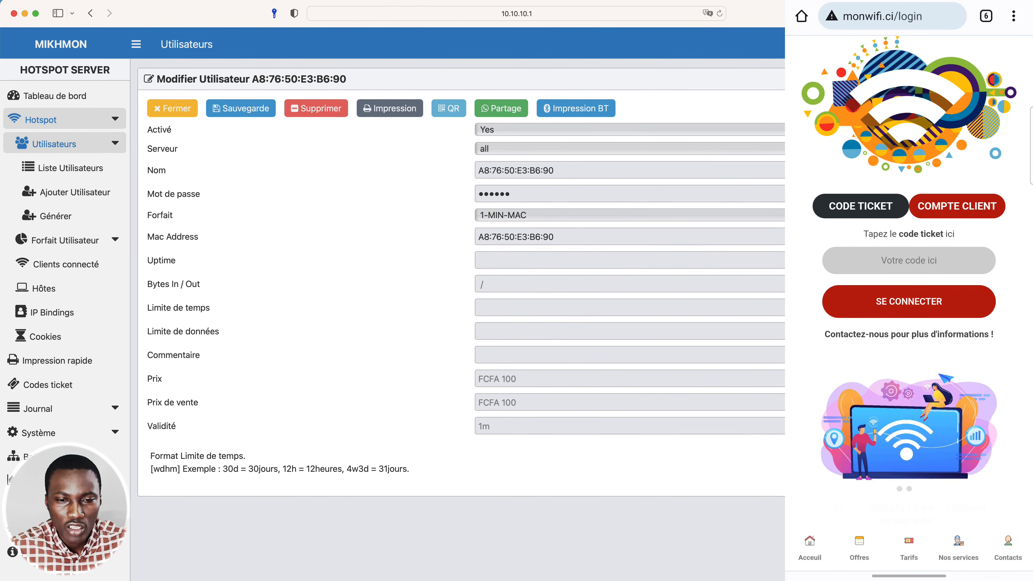
Switch to WinBox, remove the phone's entry from the hotspot hosts and select its re-registered entry.
{"action": "left_click", "coordinate": [321, 580]}
{"action": "left_click", "coordinate": [772, 157]}
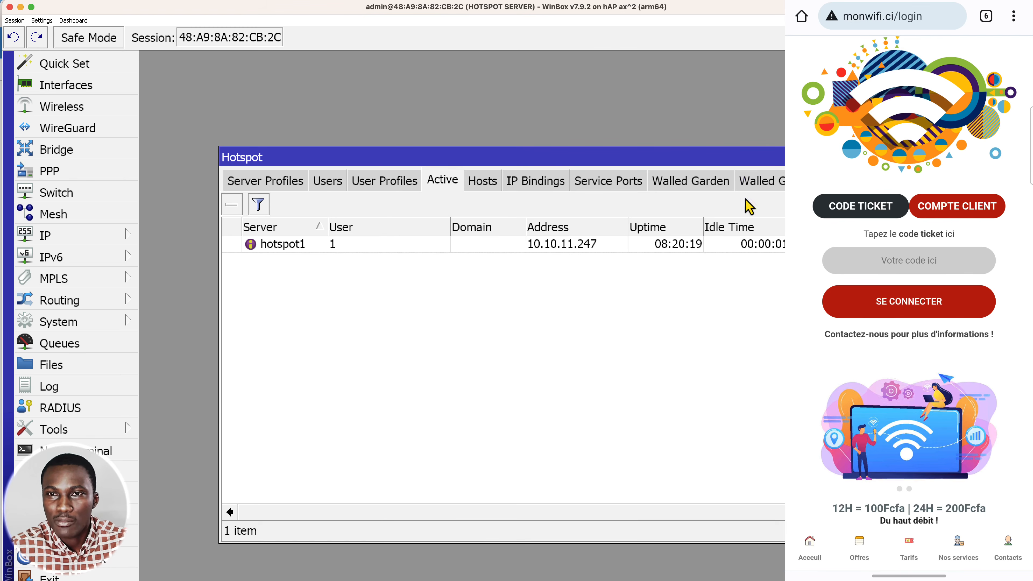
{"action": "left_click", "coordinate": [481, 187]}
{"action": "left_click", "coordinate": [293, 261]}
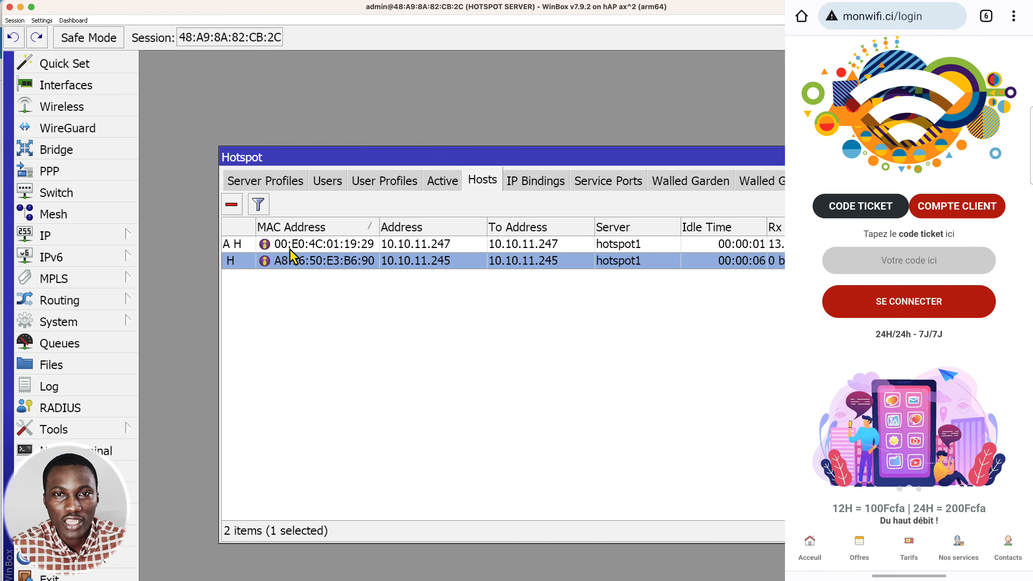
{"action": "left_click", "coordinate": [231, 211]}
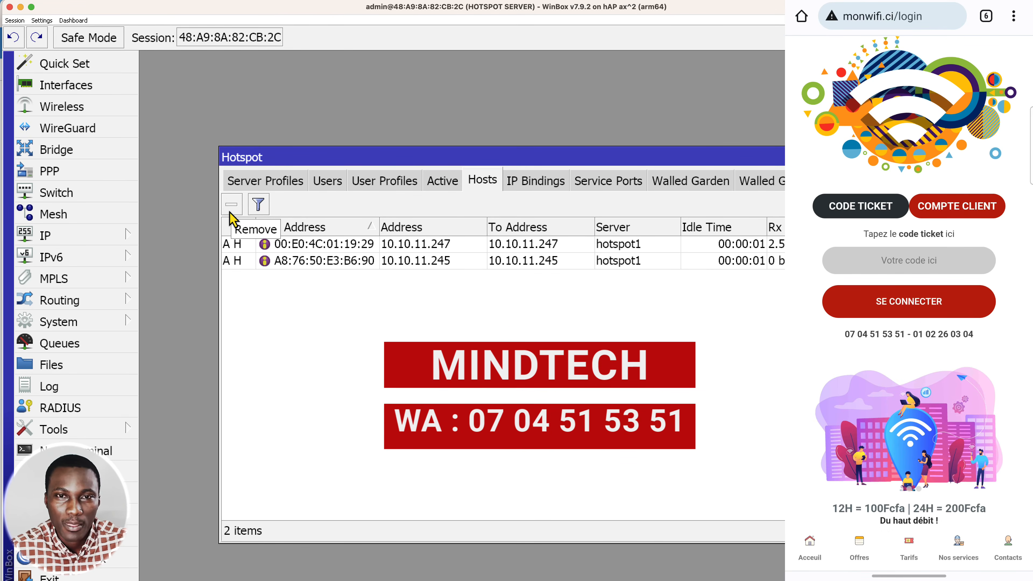
{"action": "left_click", "coordinate": [353, 261]}
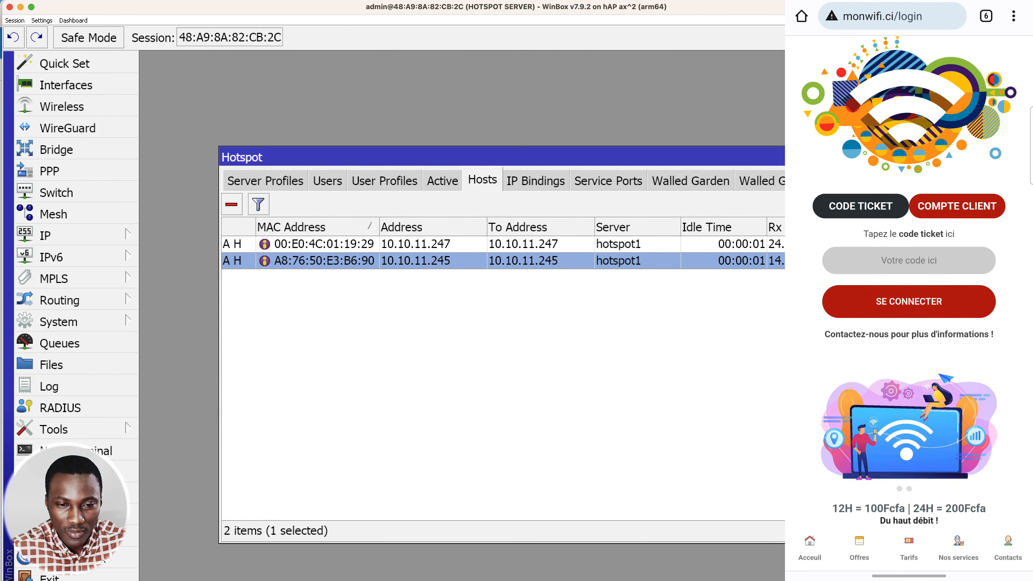
In the phone's browser, load the hotspot status page and run a Google search for "mikrotik" to test internet access.
{"action": "left_click", "coordinate": [893, 16]}
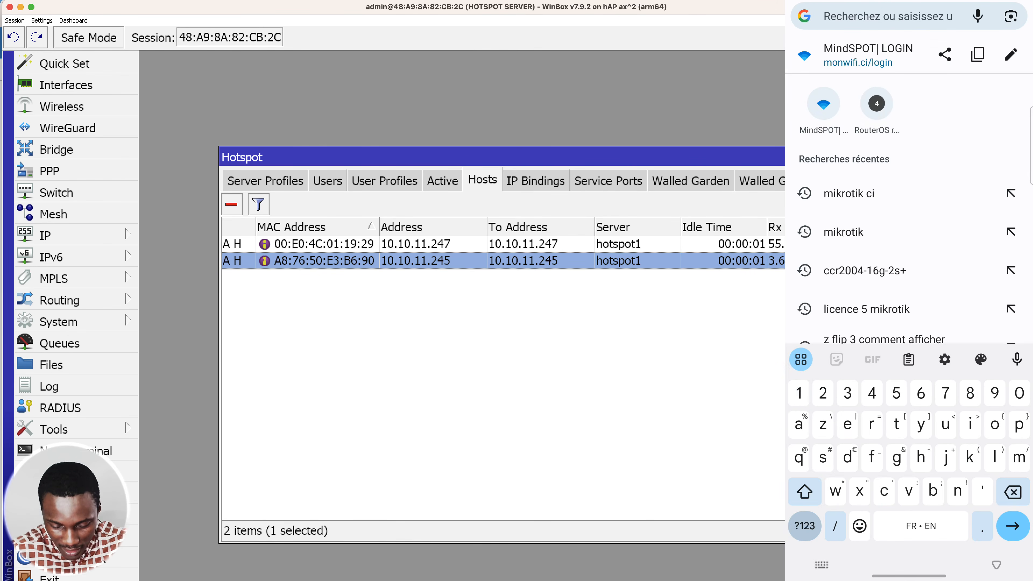
{"action": "type", "text": "10"}
{"action": "left_click", "coordinate": [943, 62]}
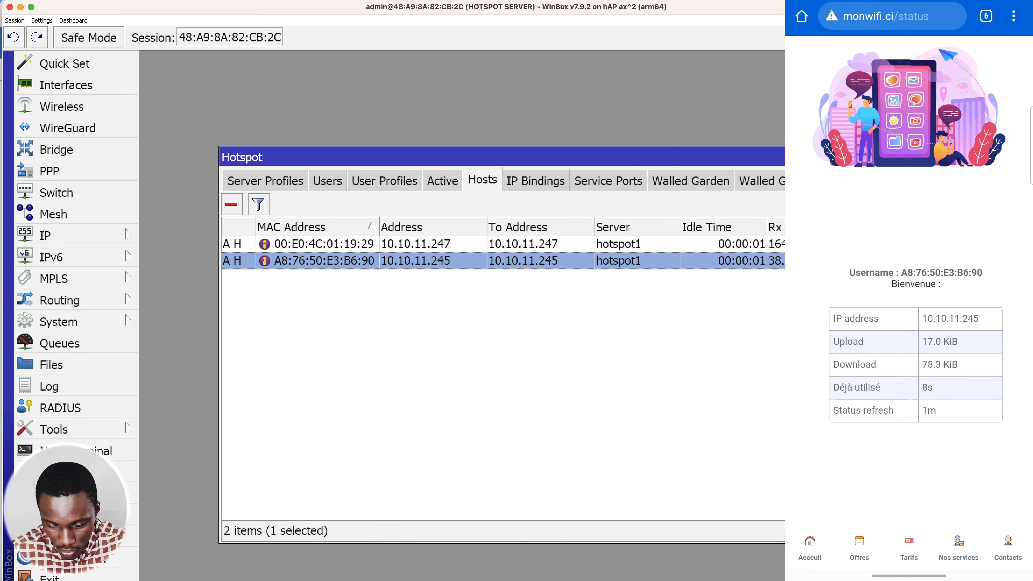
{"action": "left_click", "coordinate": [893, 16]}
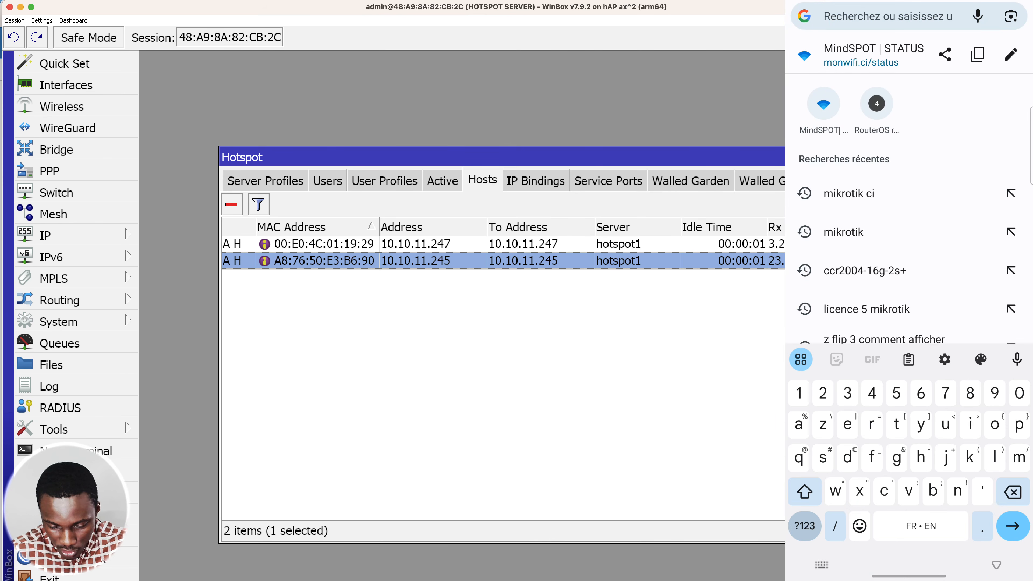
{"action": "left_click", "coordinate": [843, 232]}
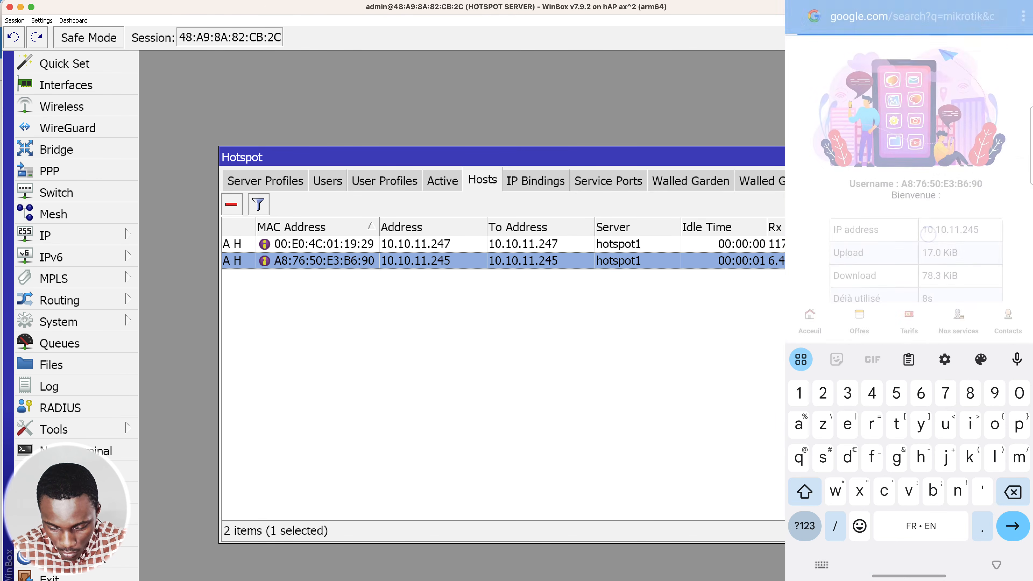
{"action": "scroll", "coordinate": [954, 286], "scroll_direction": "down", "scroll_amount": 10}
{"action": "scroll", "coordinate": [954, 285], "scroll_direction": "up", "scroll_amount": 7}
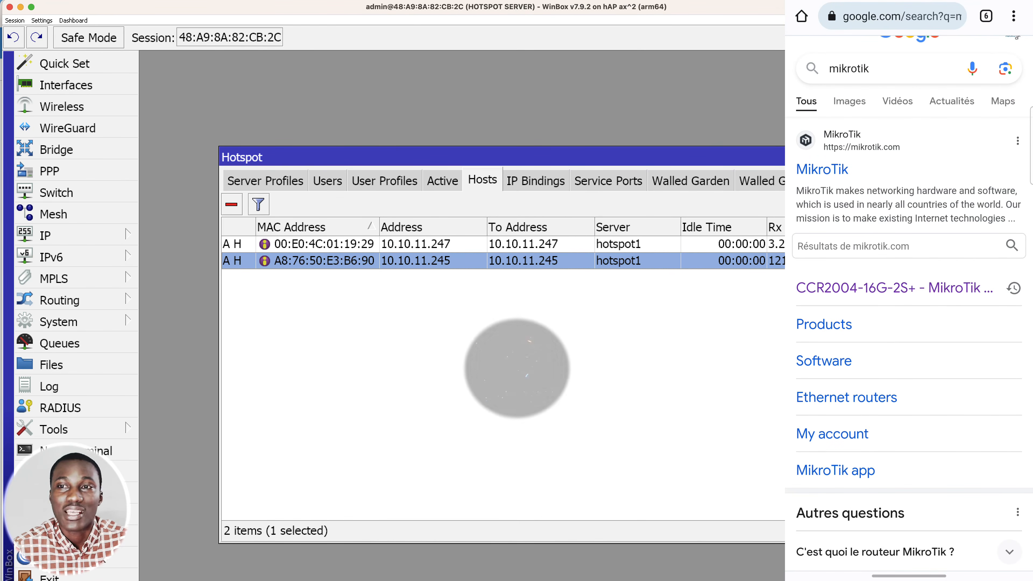
Check the phone's MAC user session among the hotspot's active users in WinBox.
{"action": "left_click", "coordinate": [434, 189]}
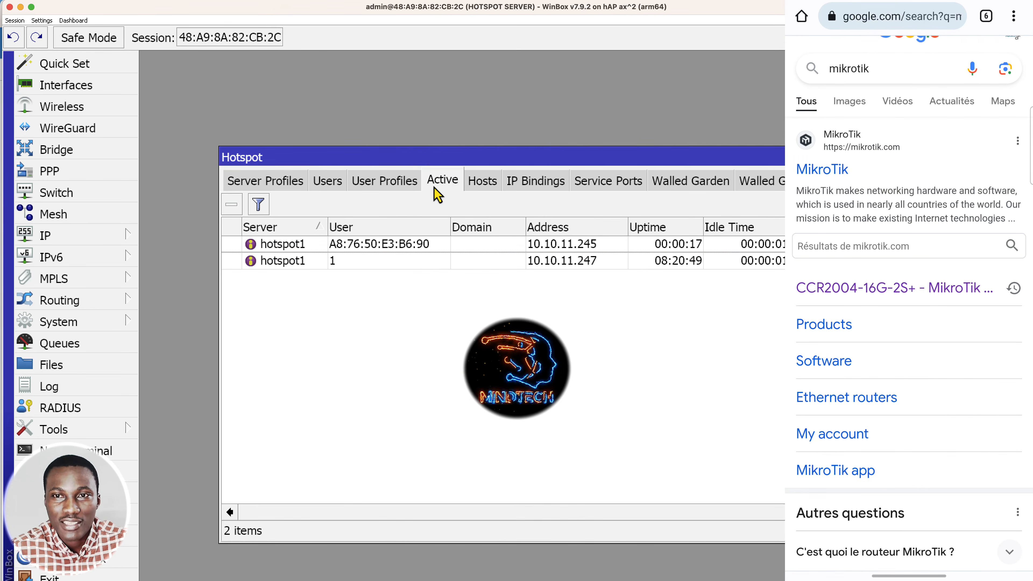
{"action": "left_click", "coordinate": [455, 248]}
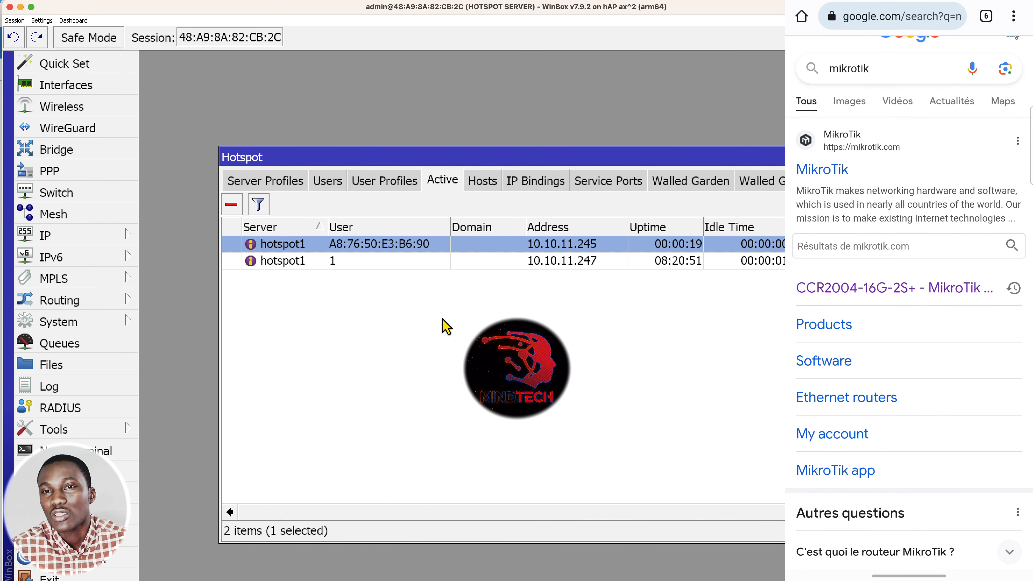